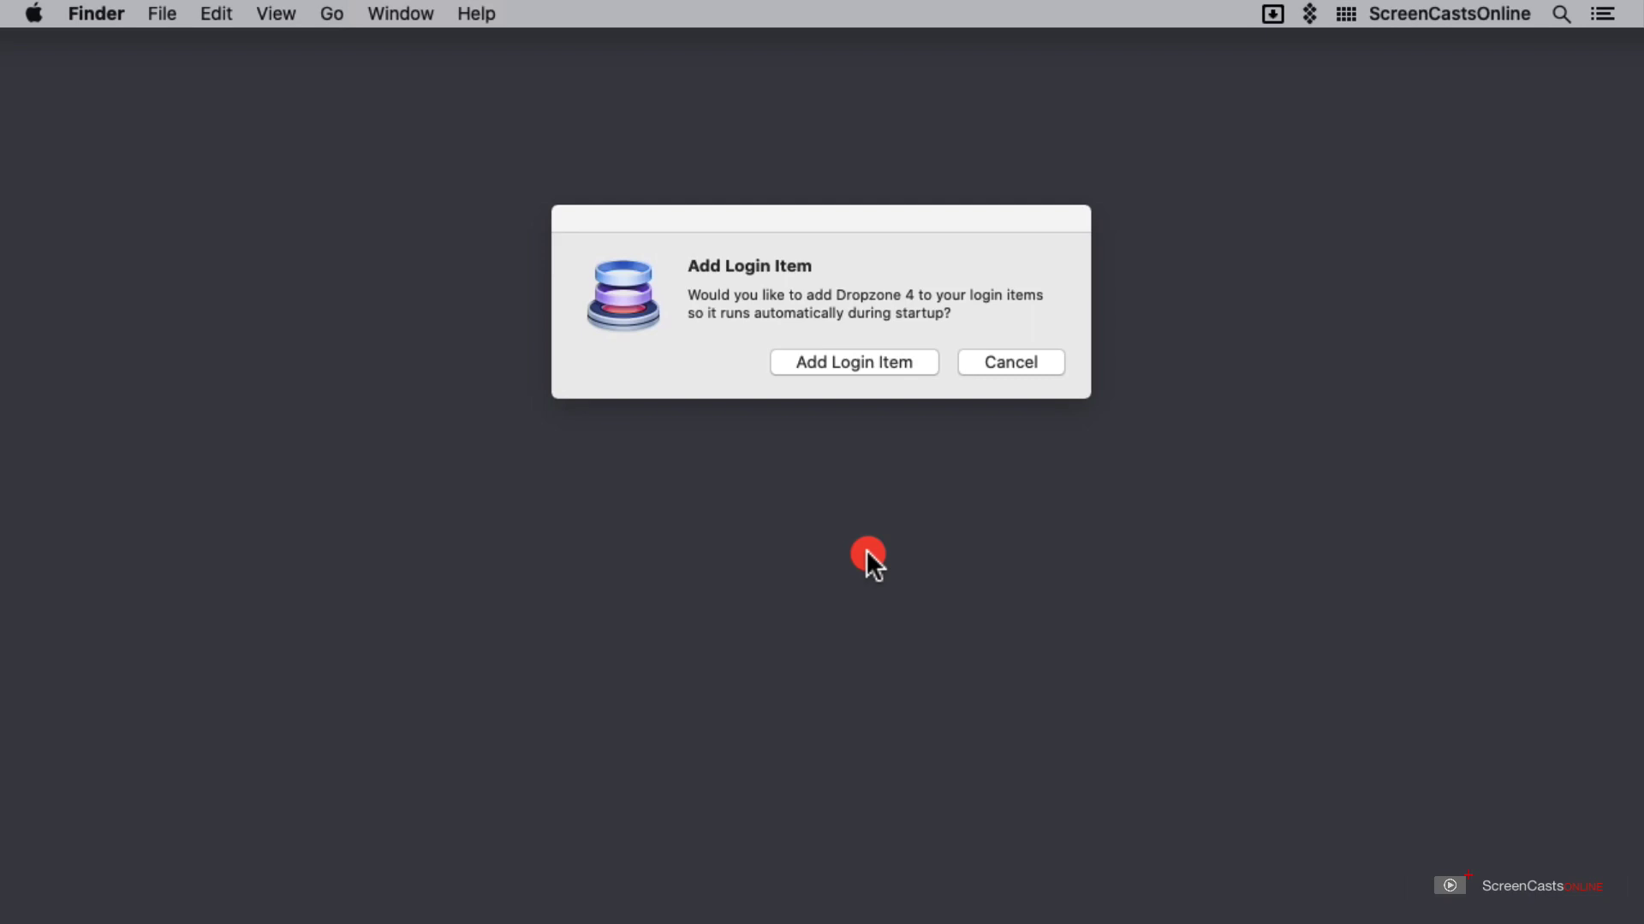
Add Dropzone 4 as a login item, then step through every welcome slide and start using it.
left_click(862, 365)
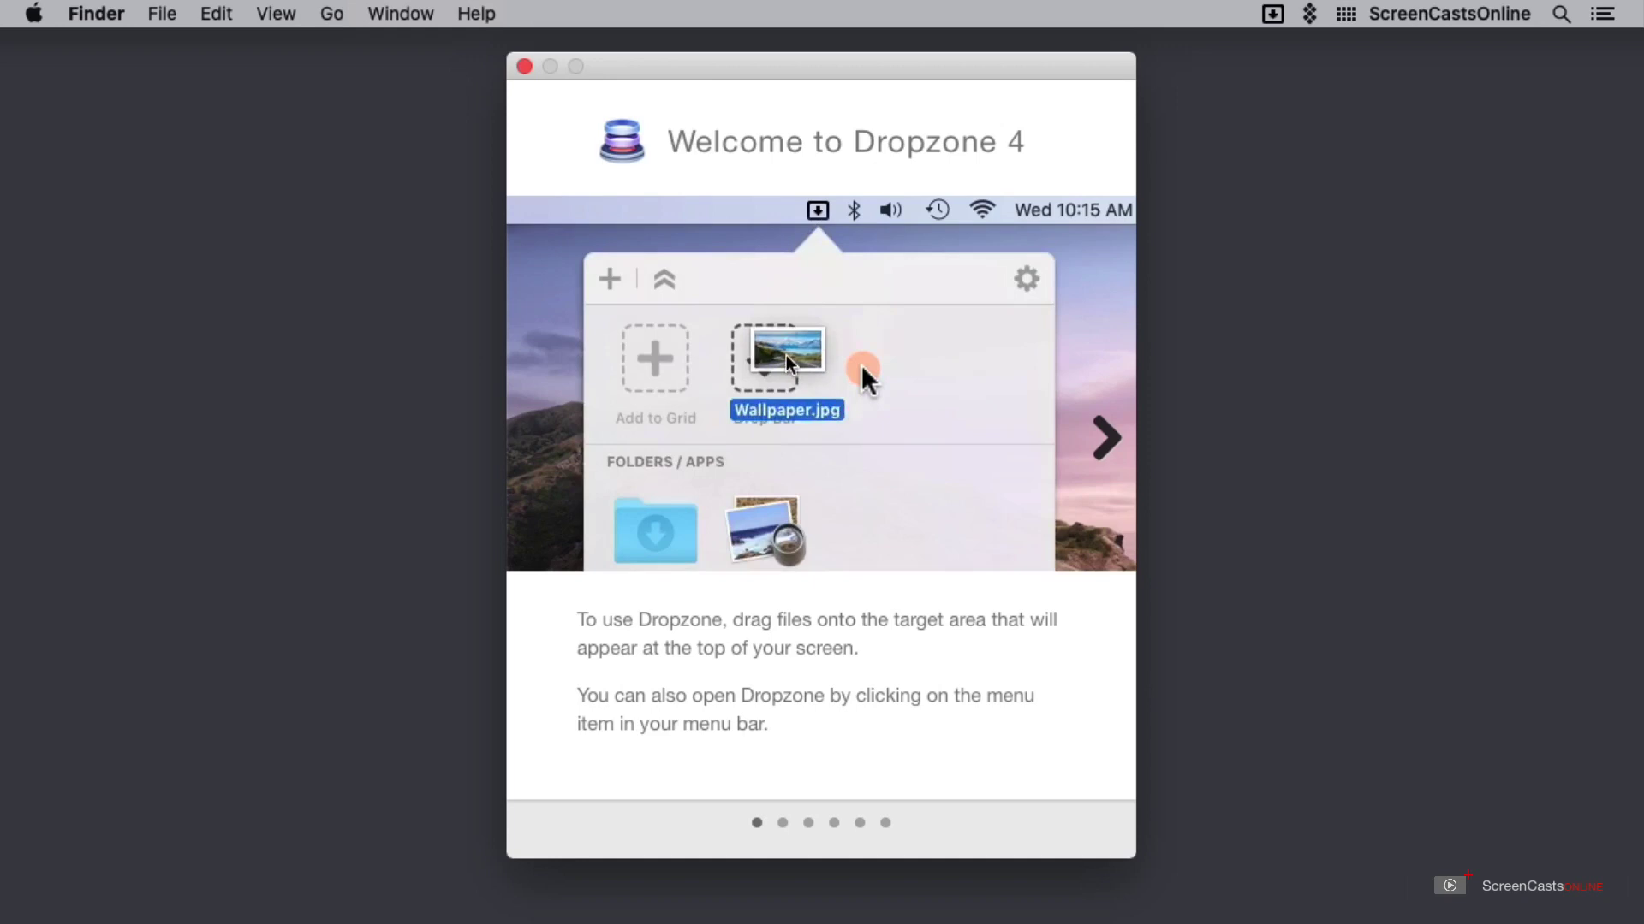
left_click(1103, 446)
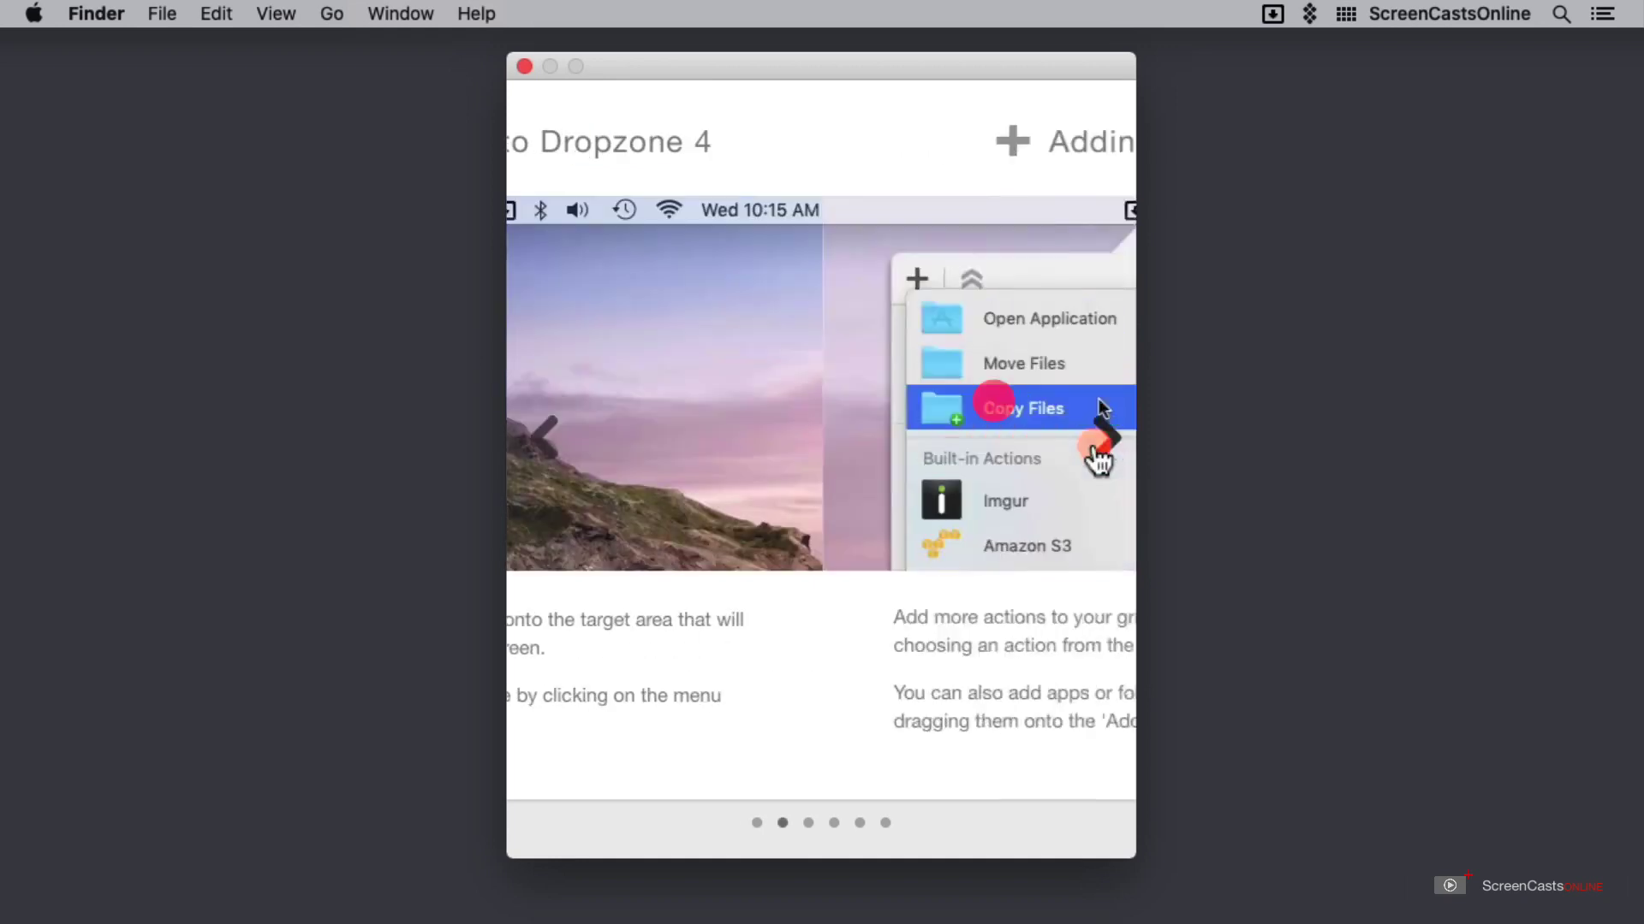
left_click(1099, 458)
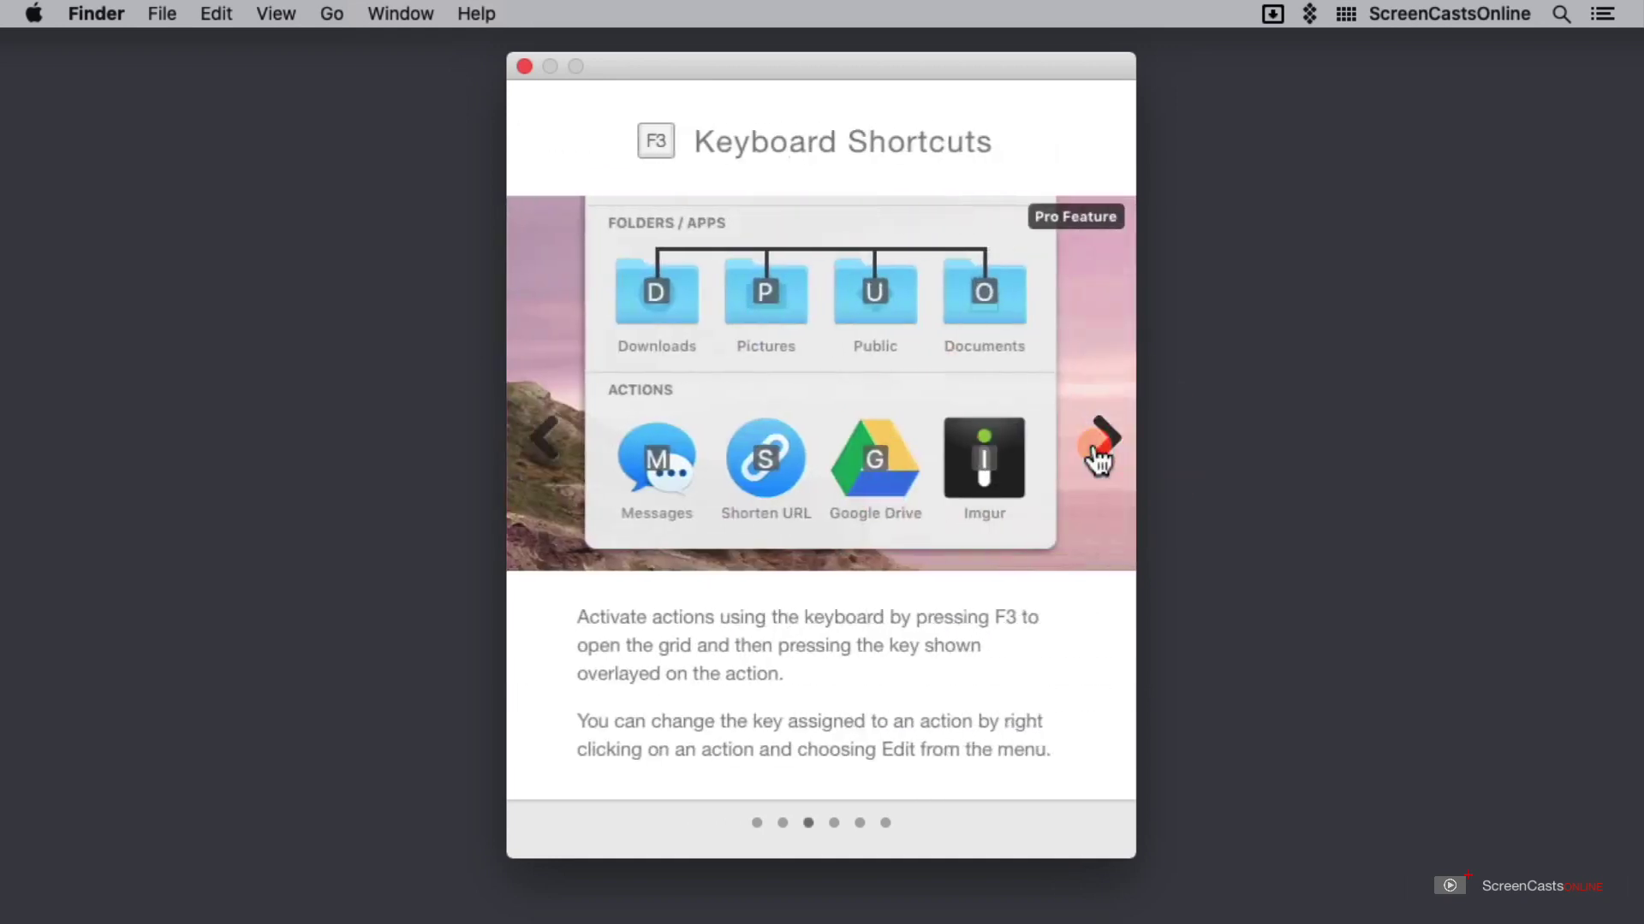
left_click(1098, 457)
left_click(1098, 458)
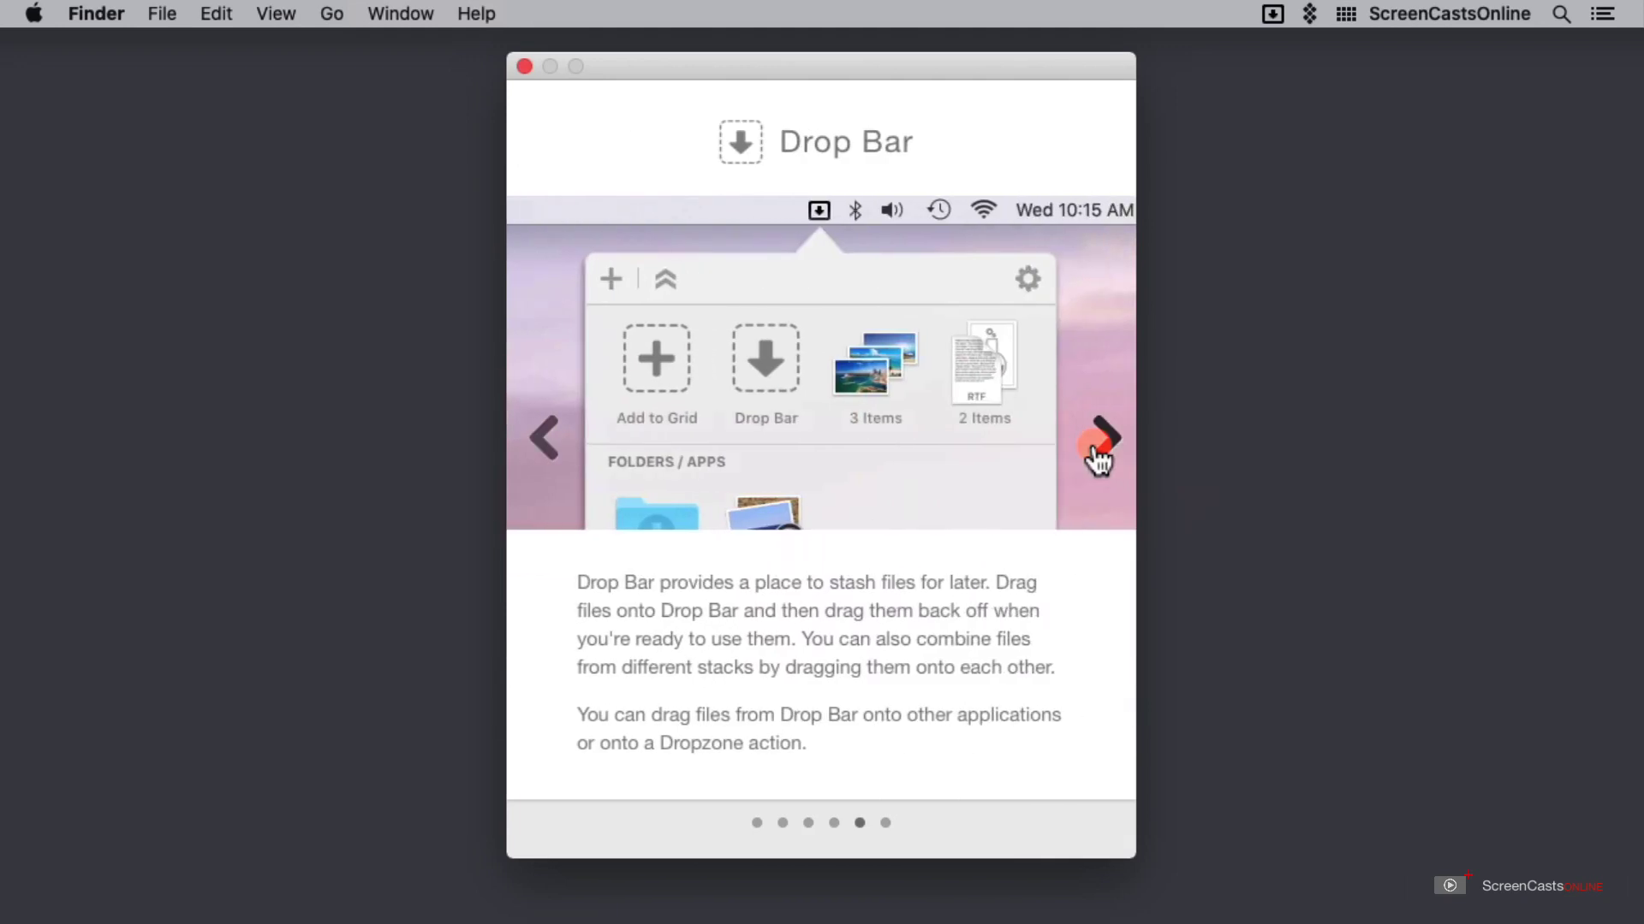
left_click(1098, 458)
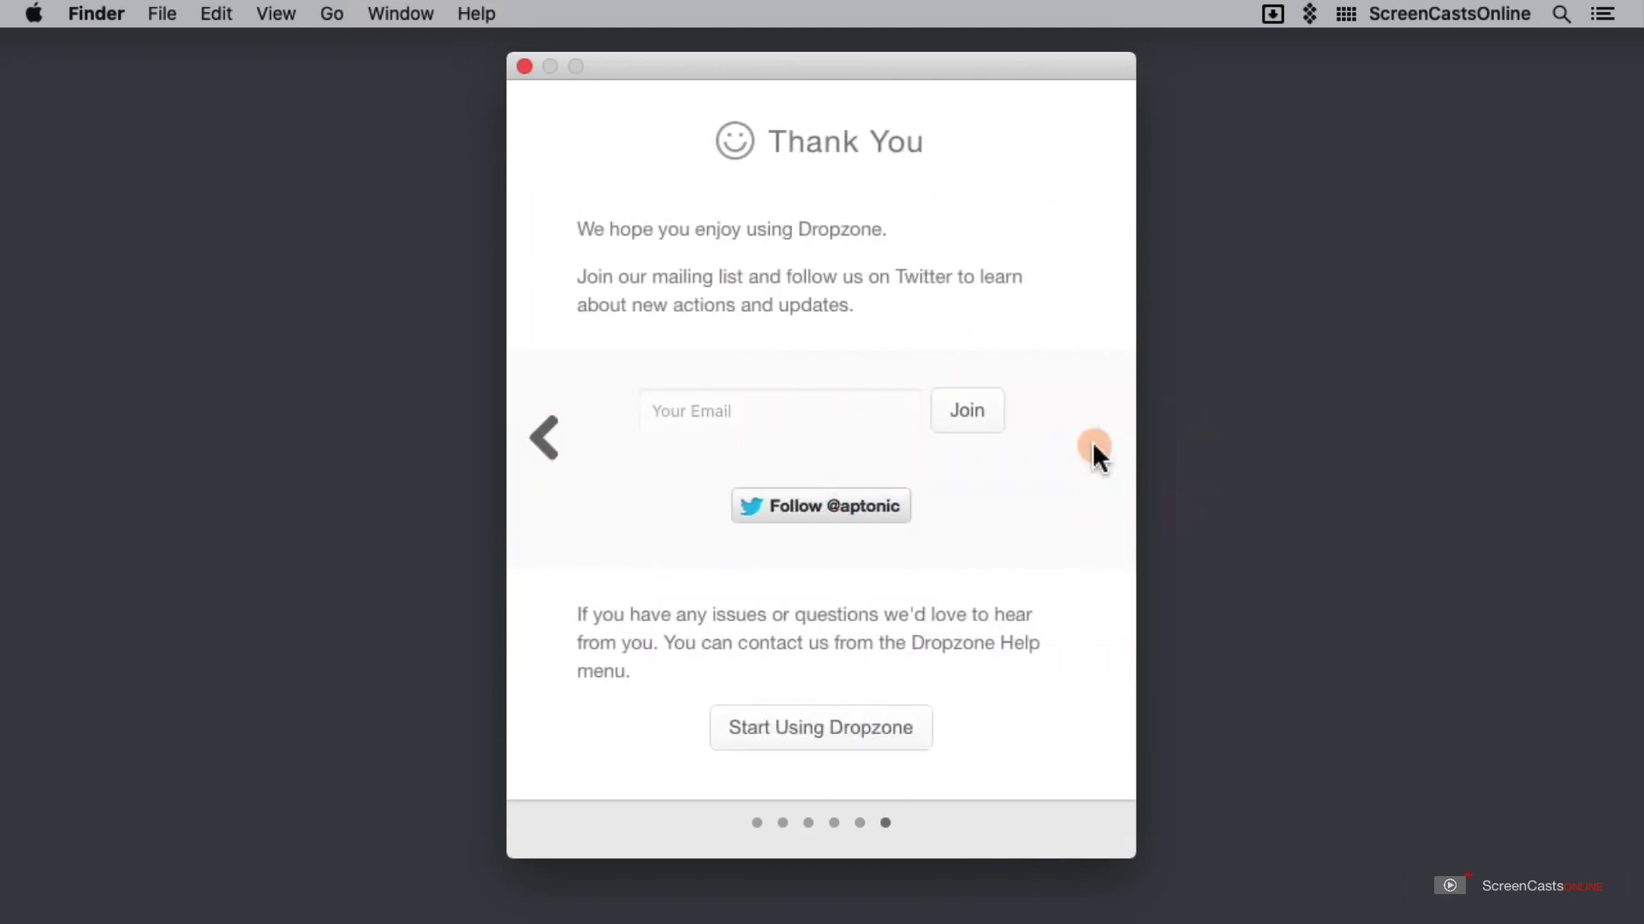
left_click(864, 737)
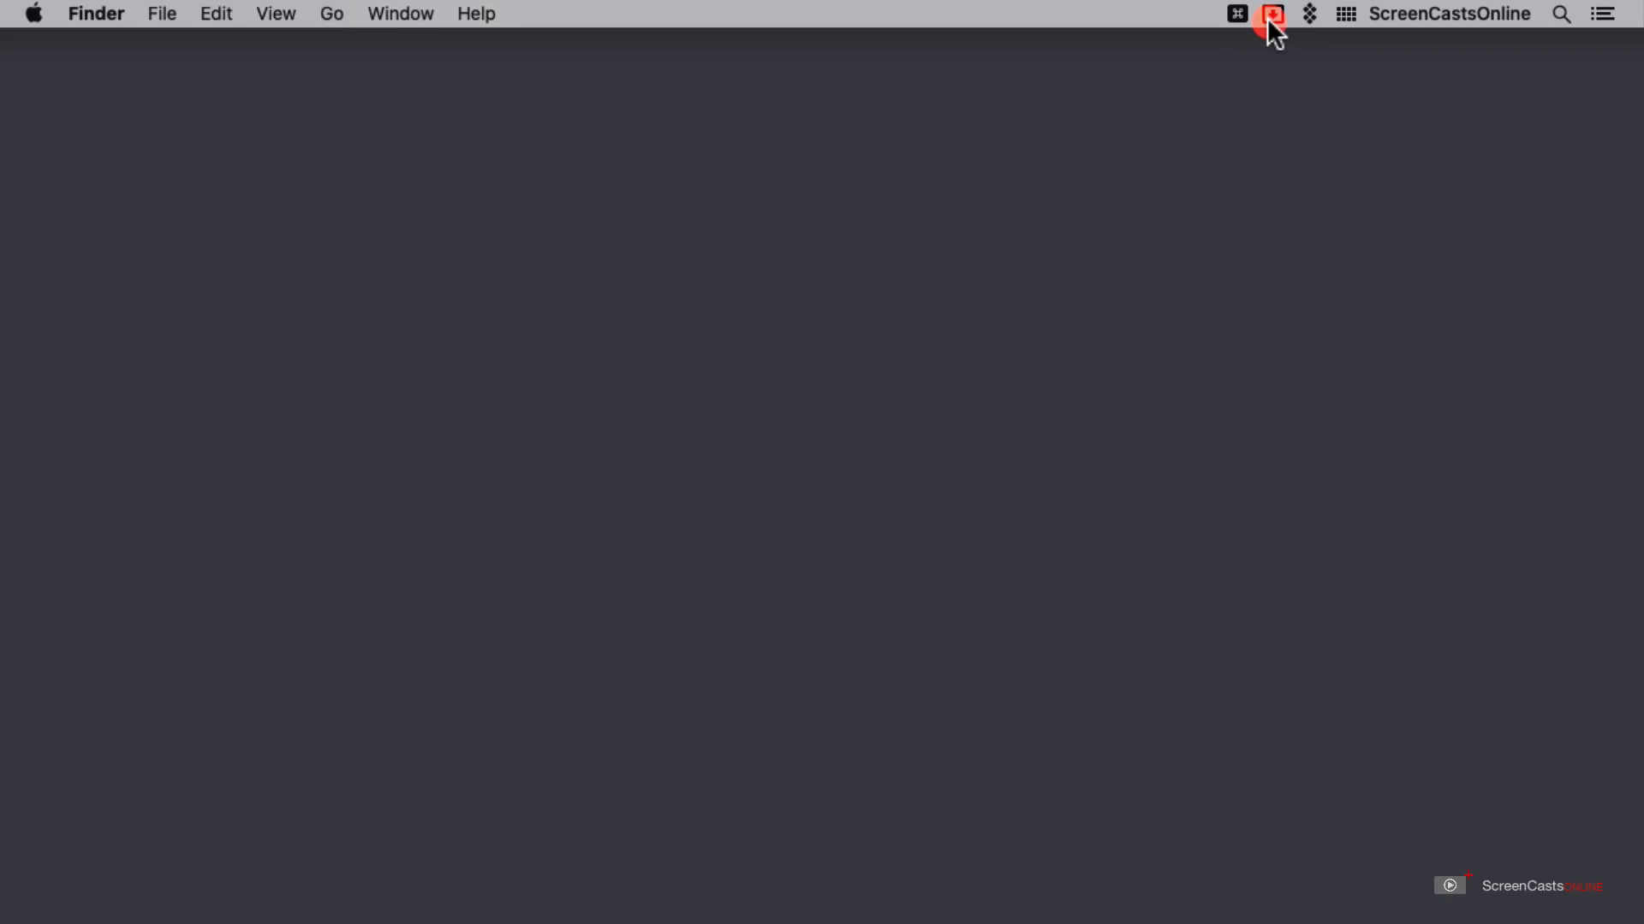
Open the Dropzone grid from the menu bar and preview the add-action list, then close it.
left_click(1273, 15)
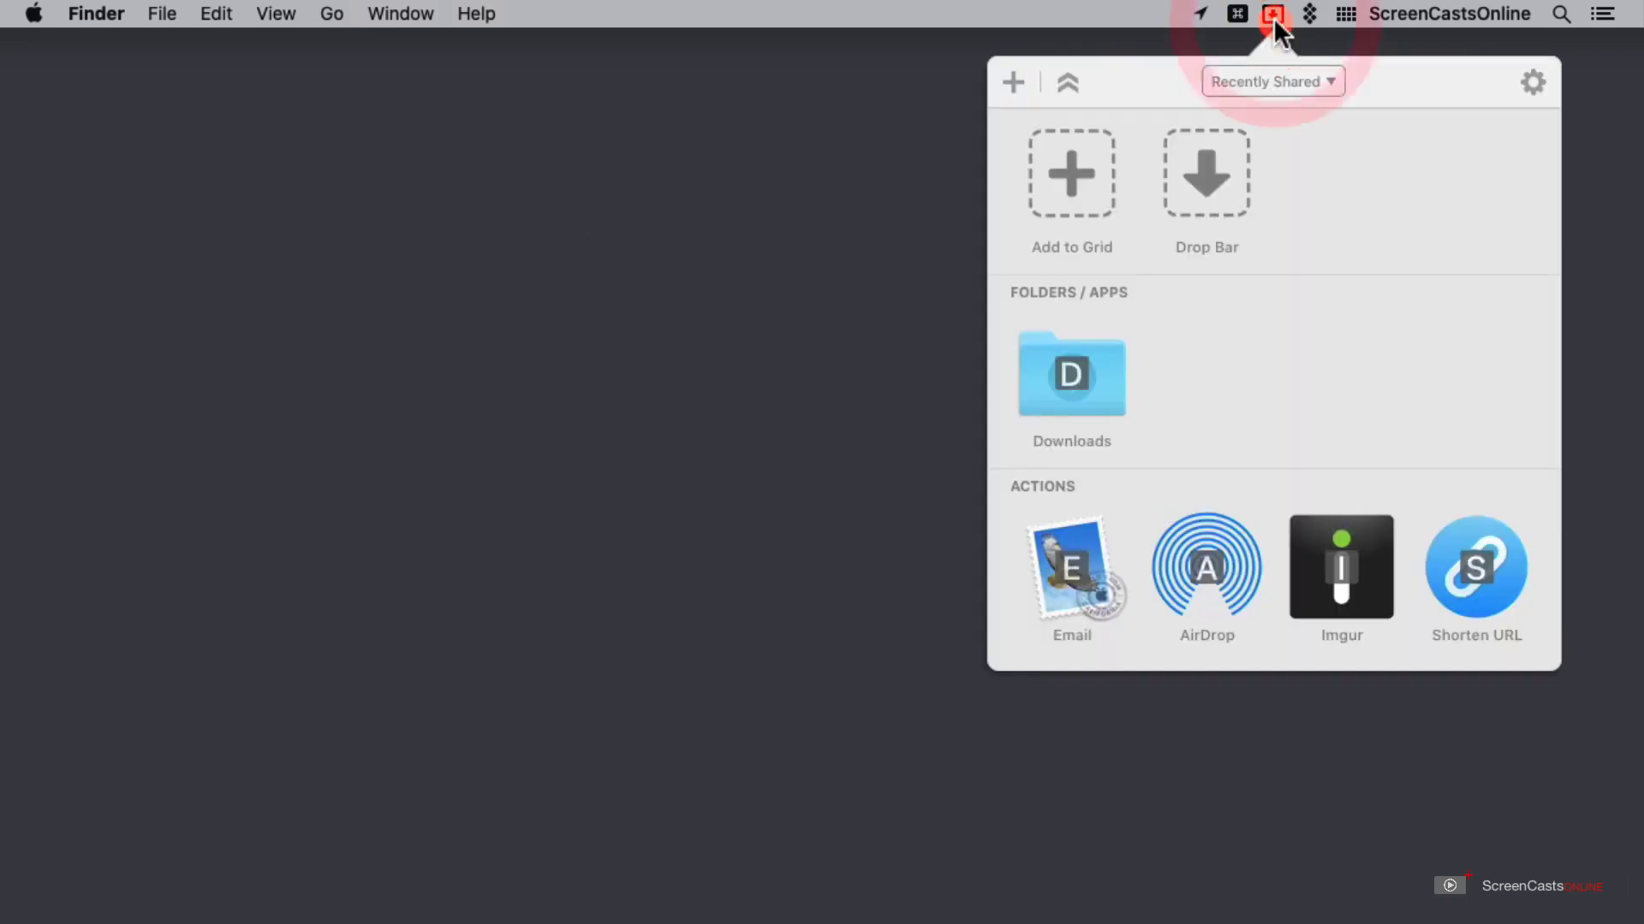
key("cmd")
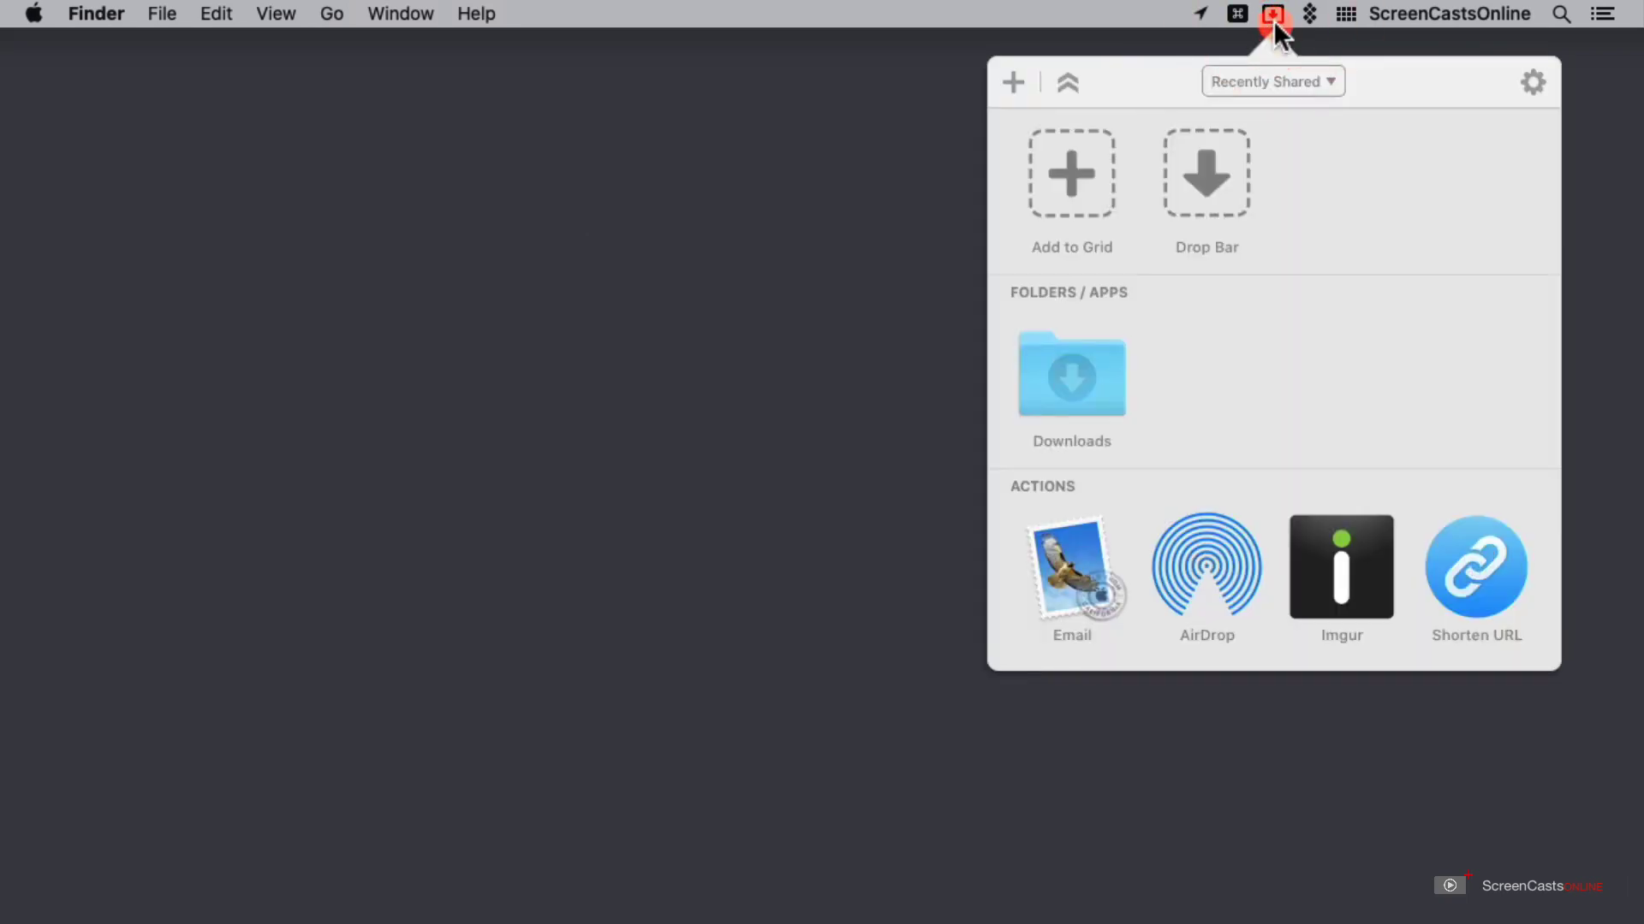
left_click(1016, 87)
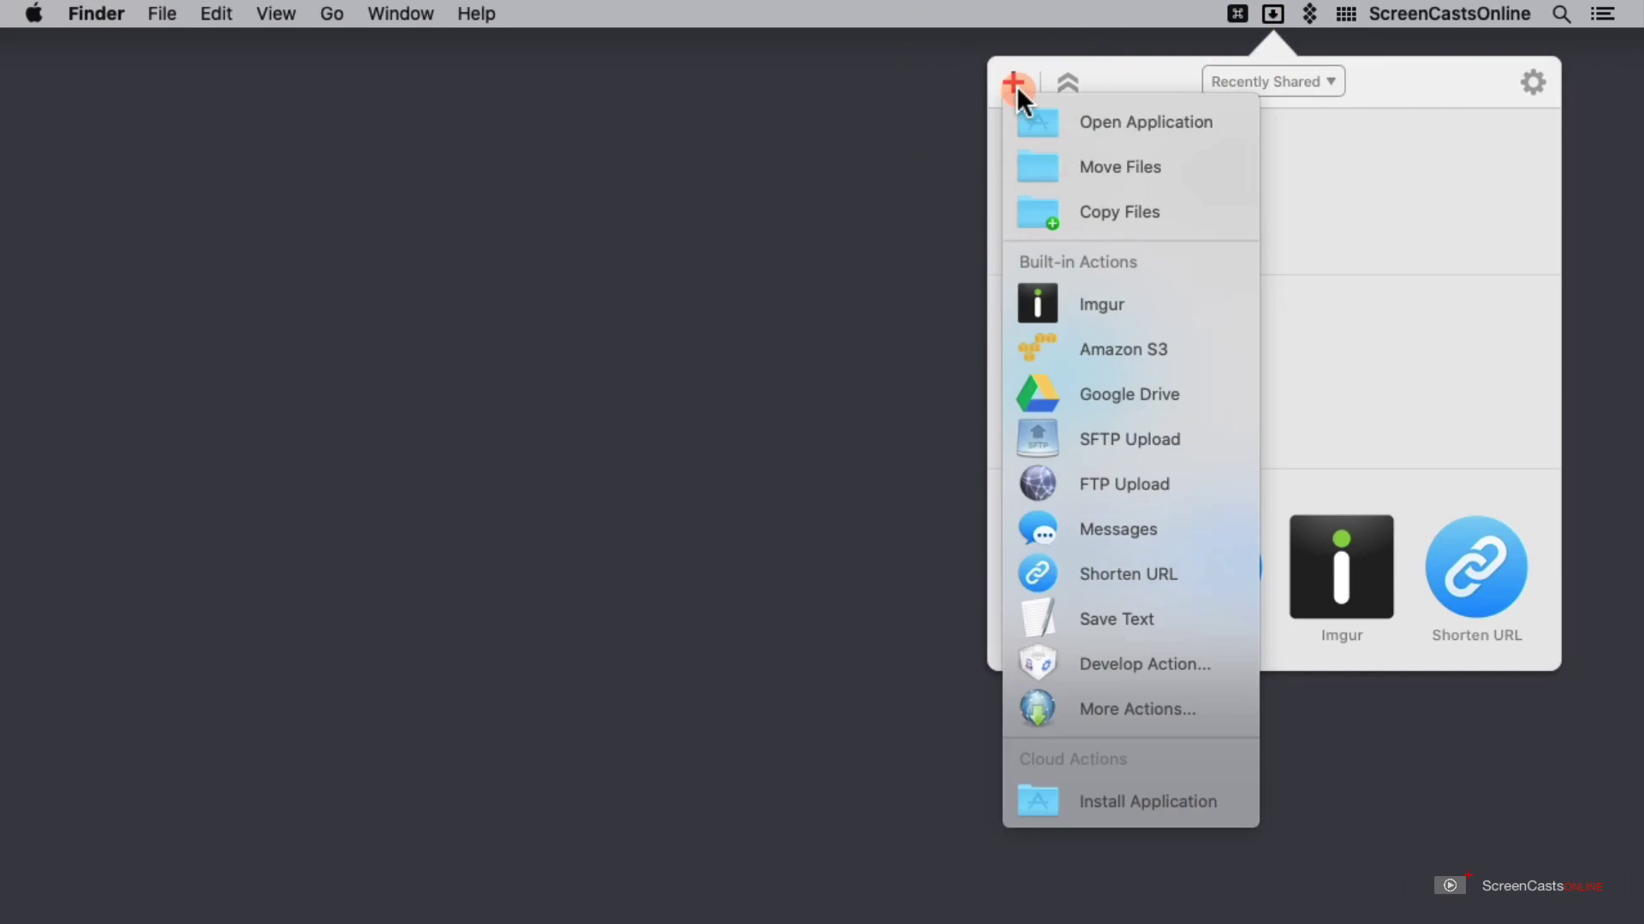
left_click(1286, 242)
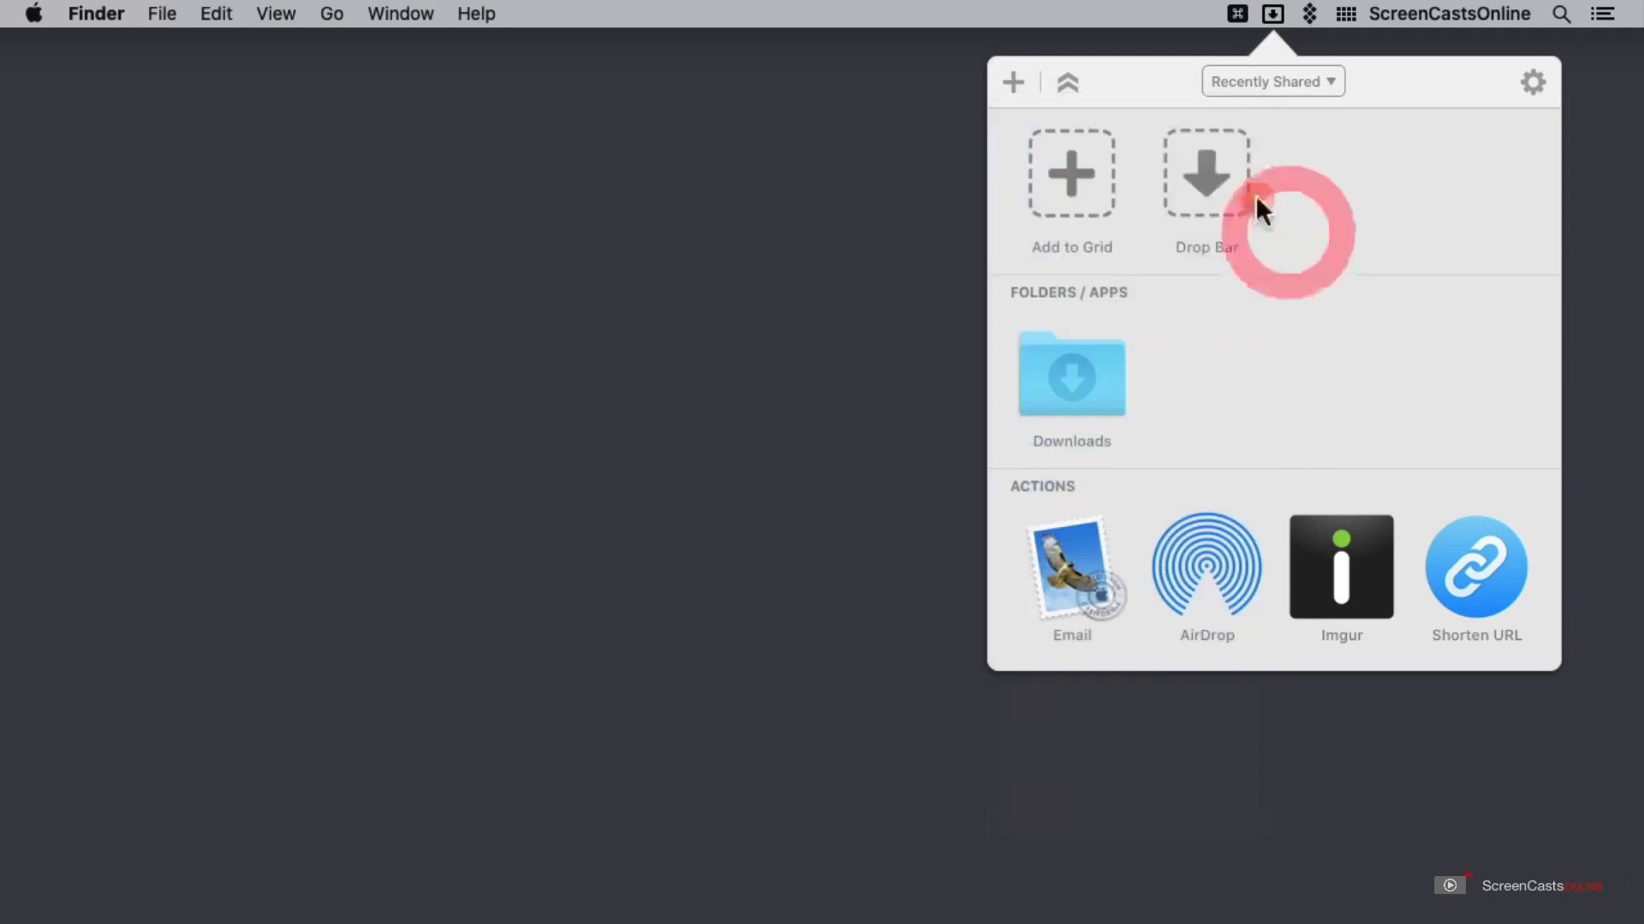
Toggle the Add to Grid and Drop Bar row, check the options menu, then show the actions list.
left_click(1062, 79)
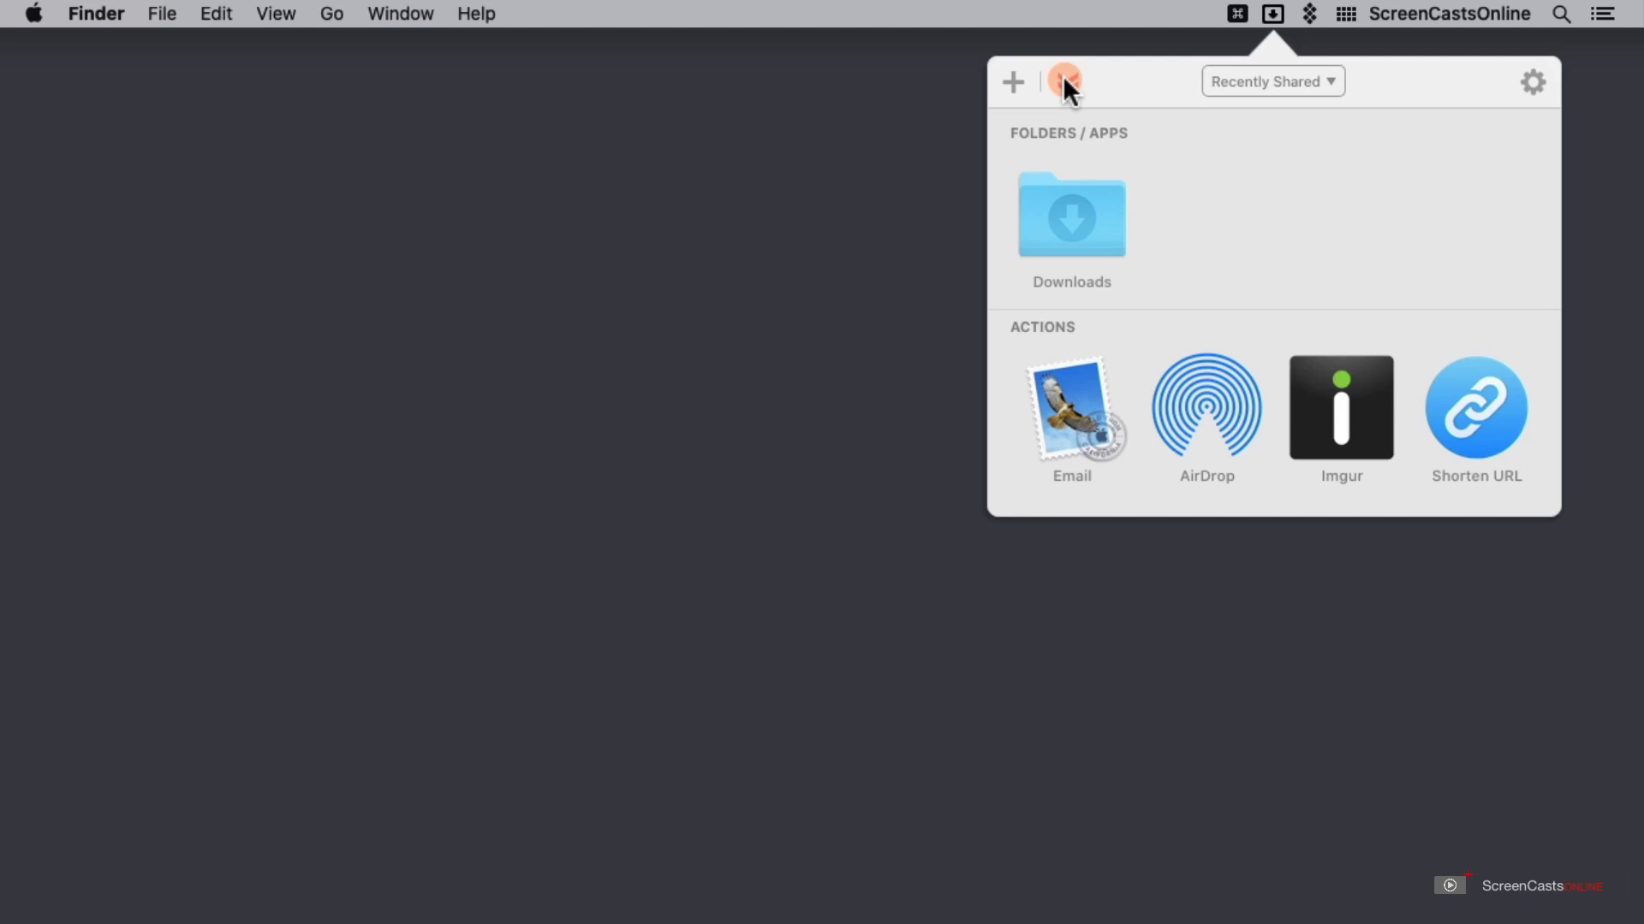
left_click(1064, 80)
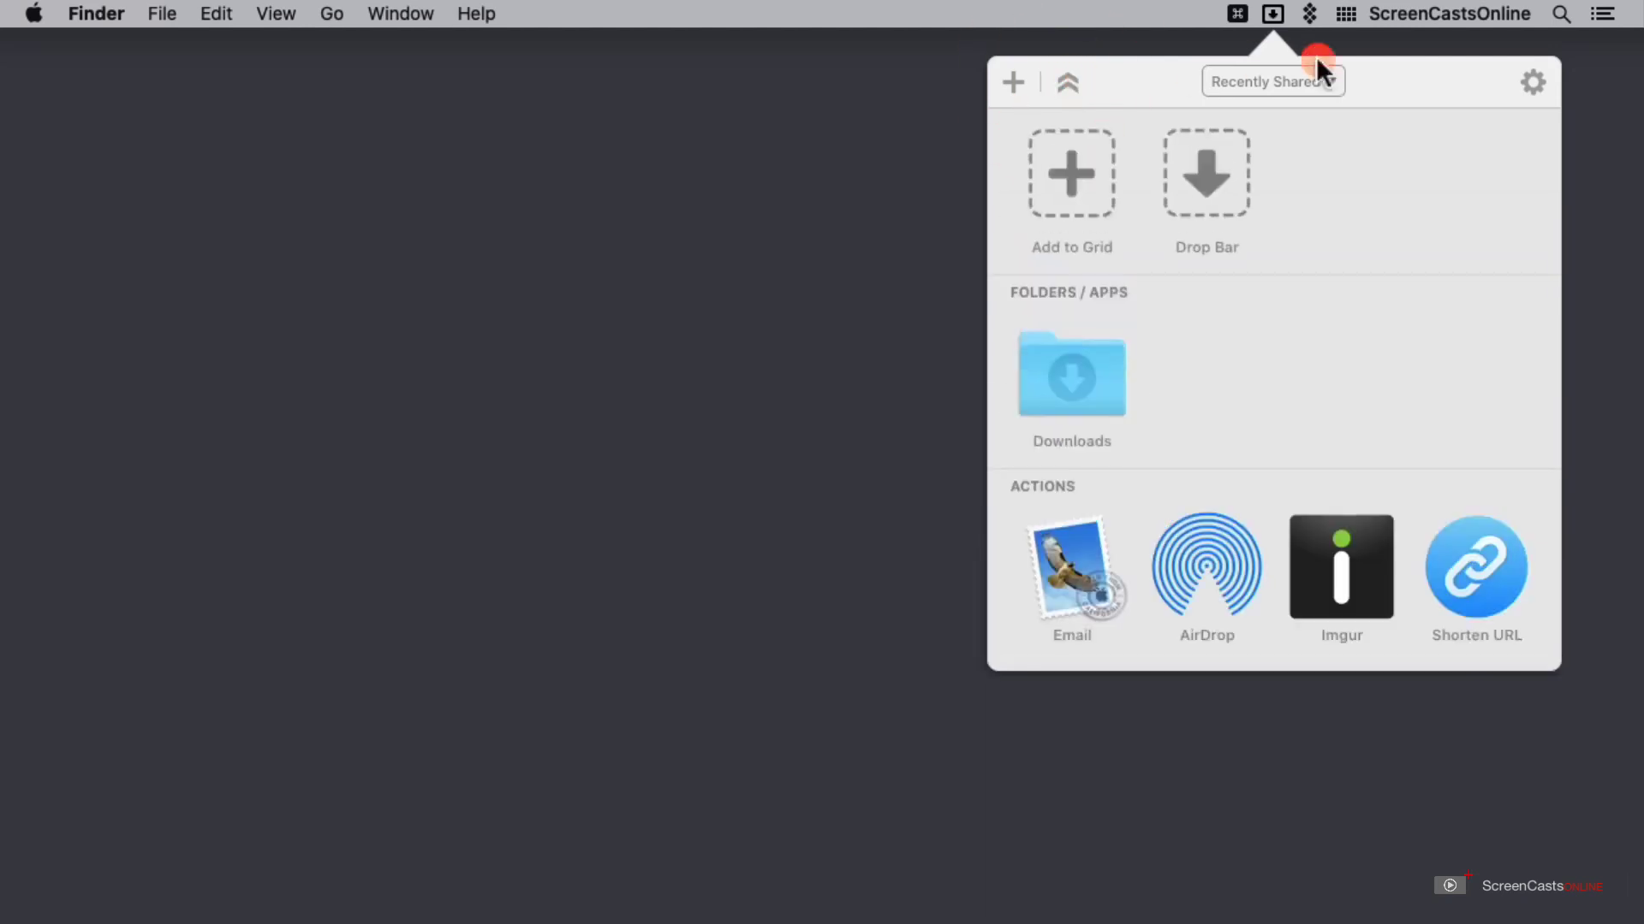
left_click(1523, 79)
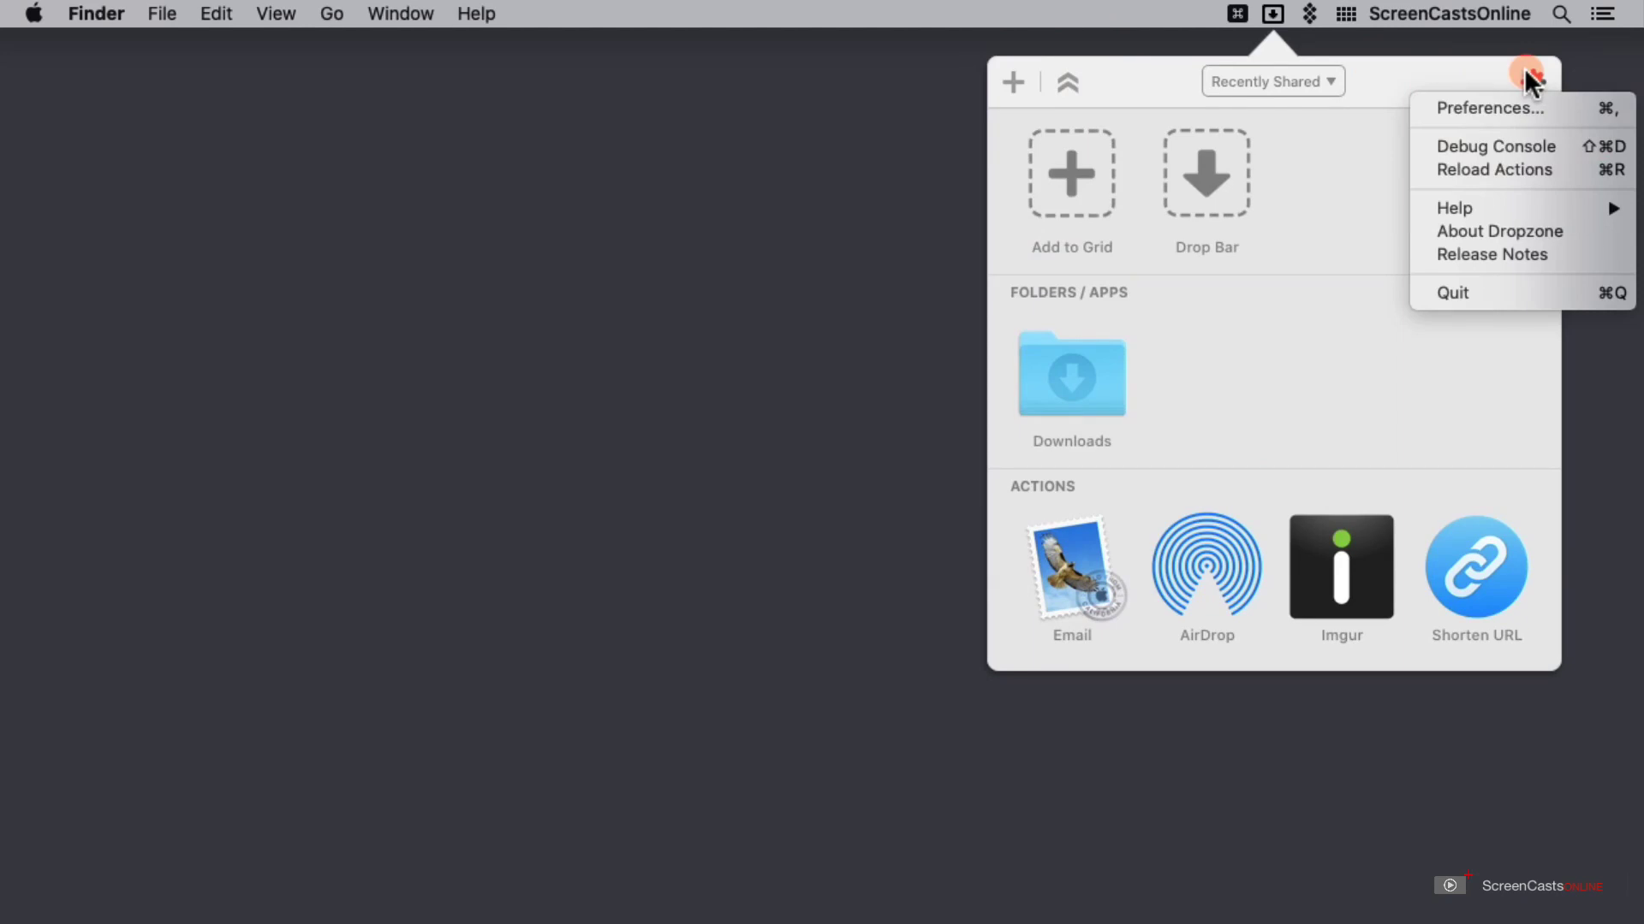
left_click(1527, 80)
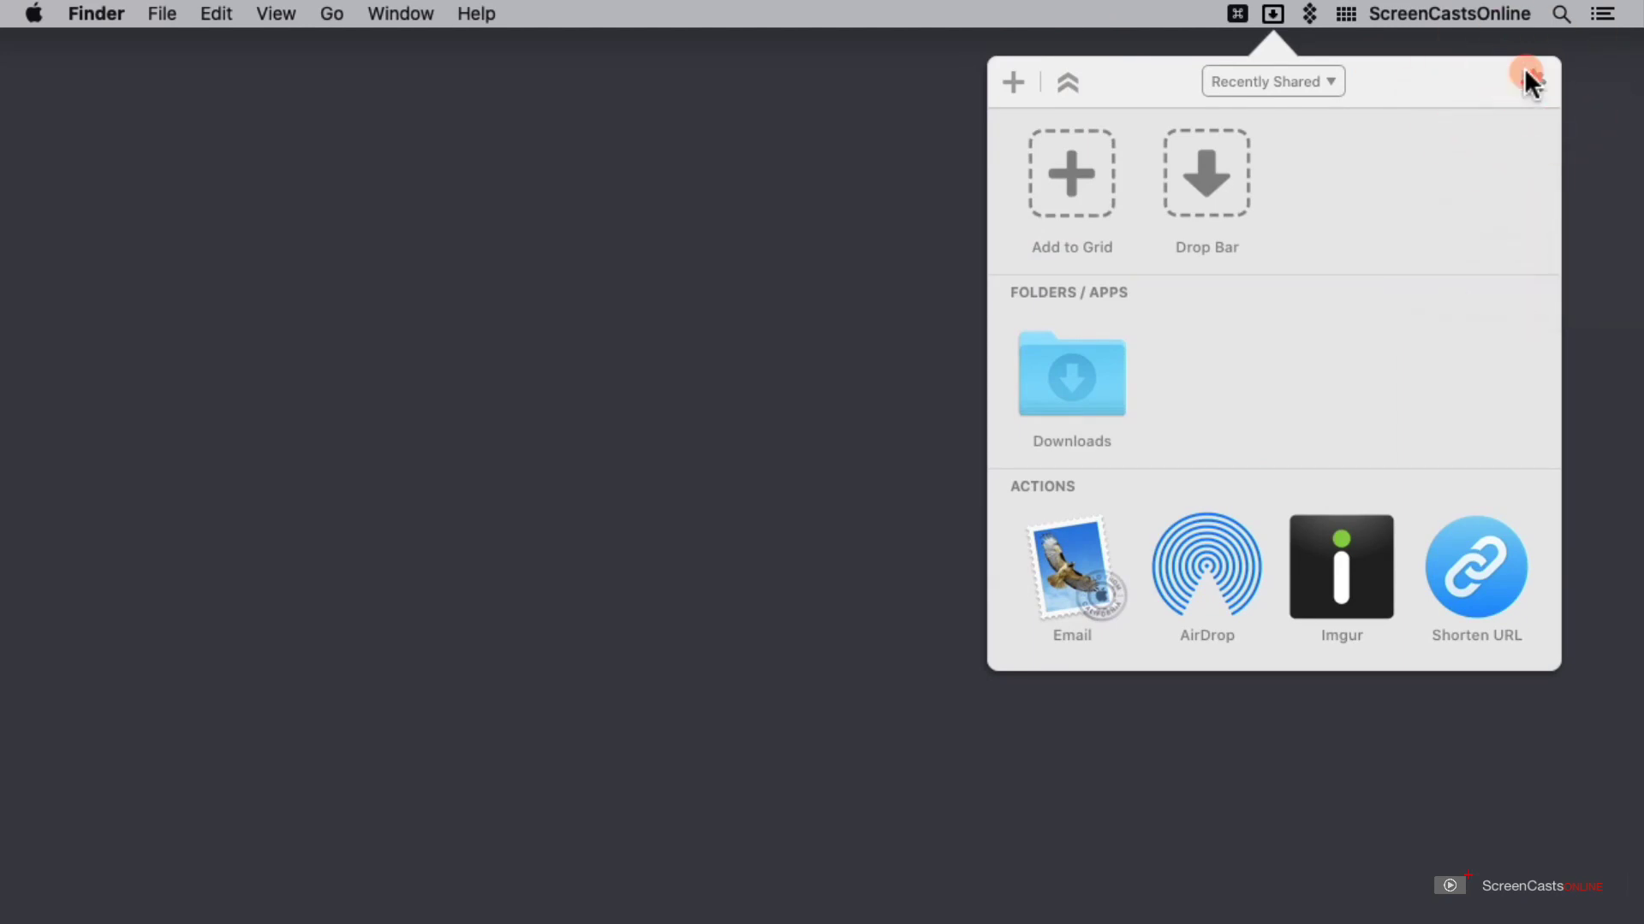
left_click(1102, 182)
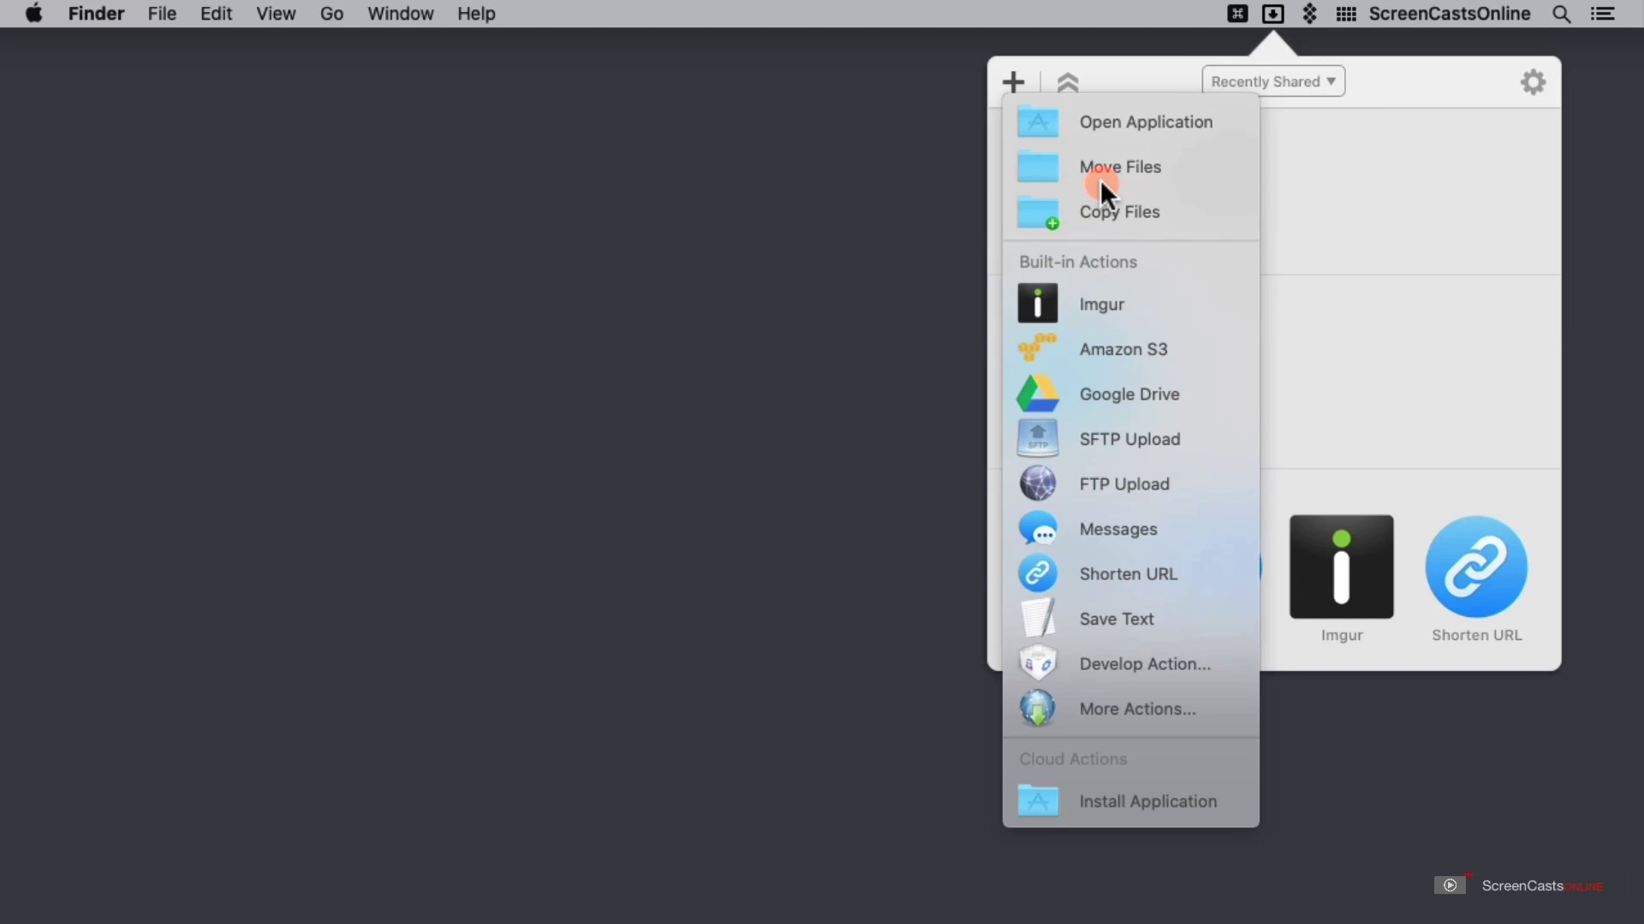
Add the Messages action to the grid, then view and close the Drop Bar help window.
left_click(1143, 531)
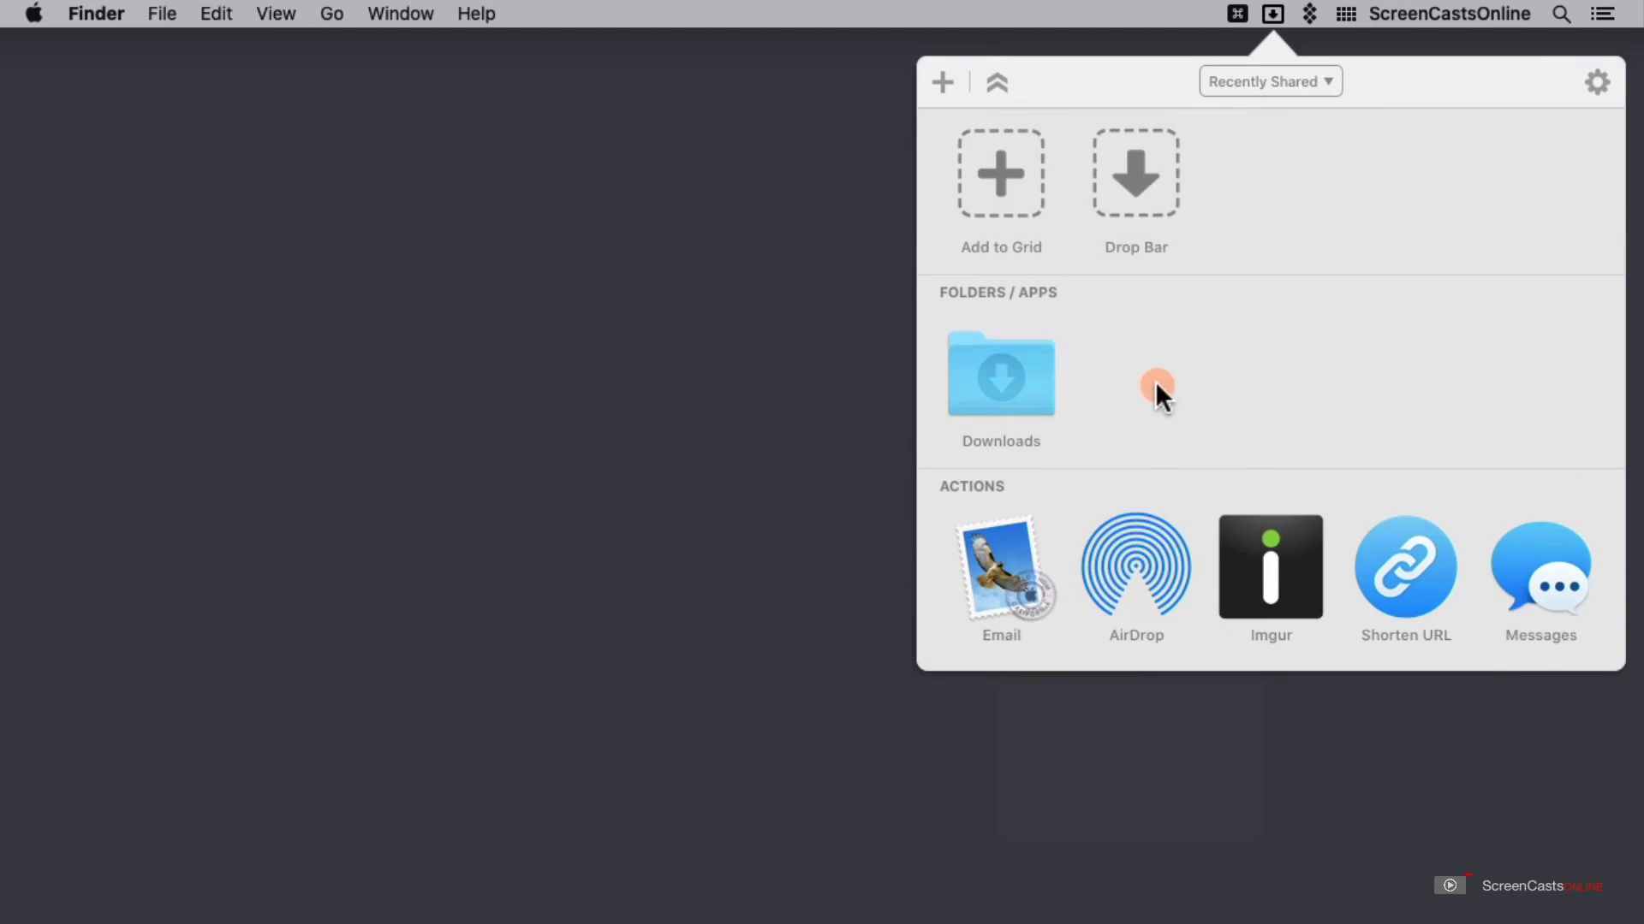
left_click(1144, 167)
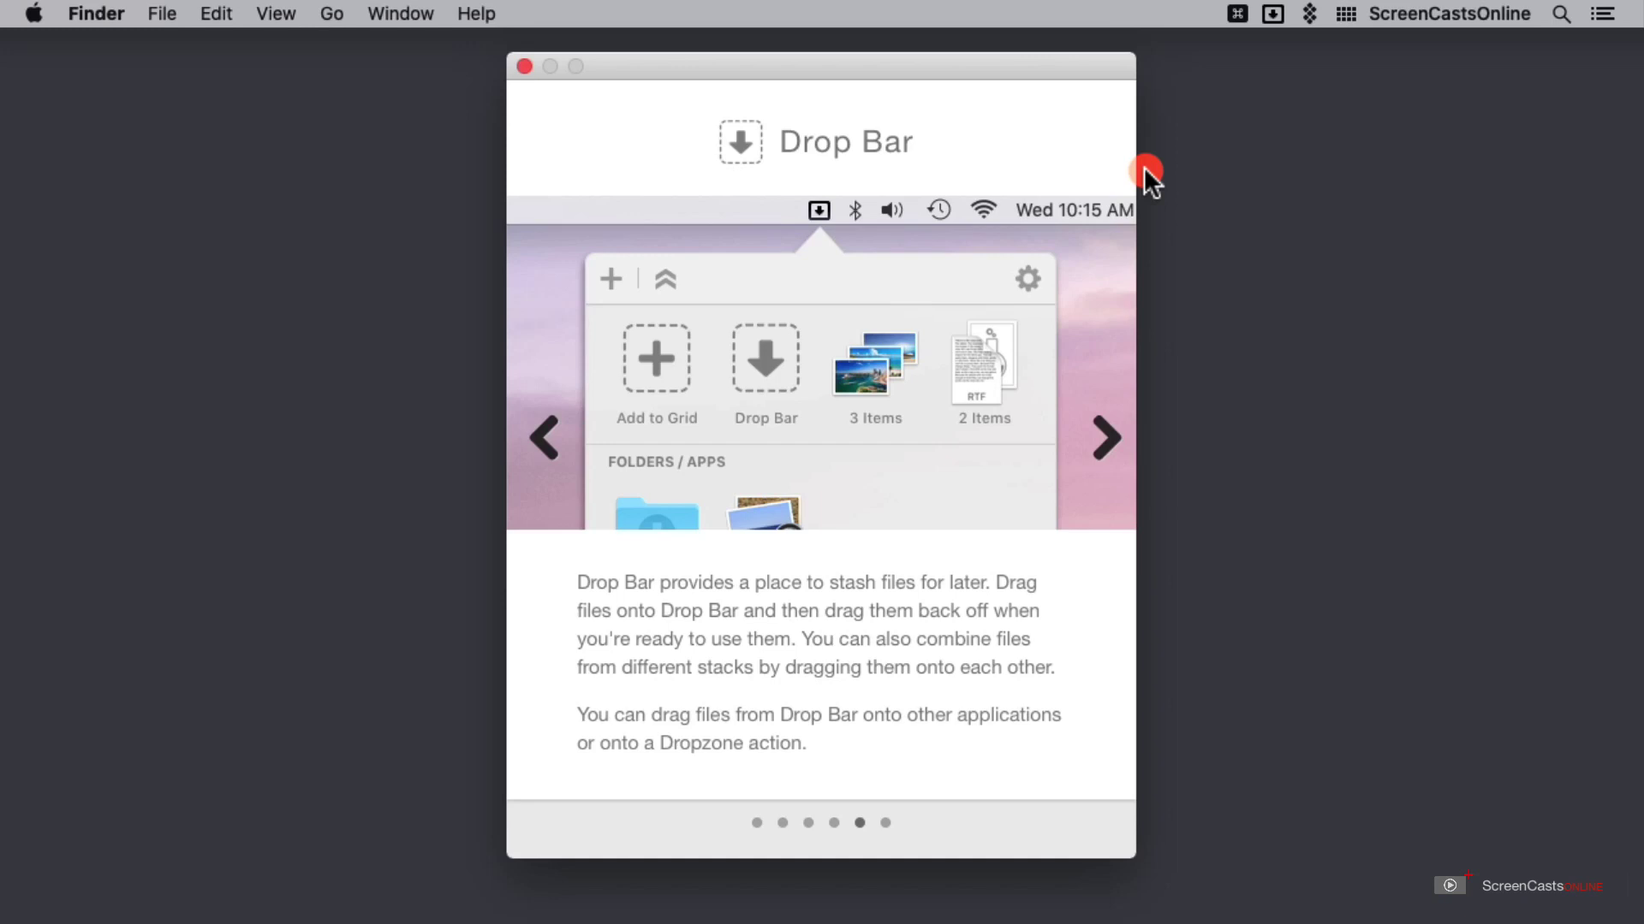
left_click(524, 66)
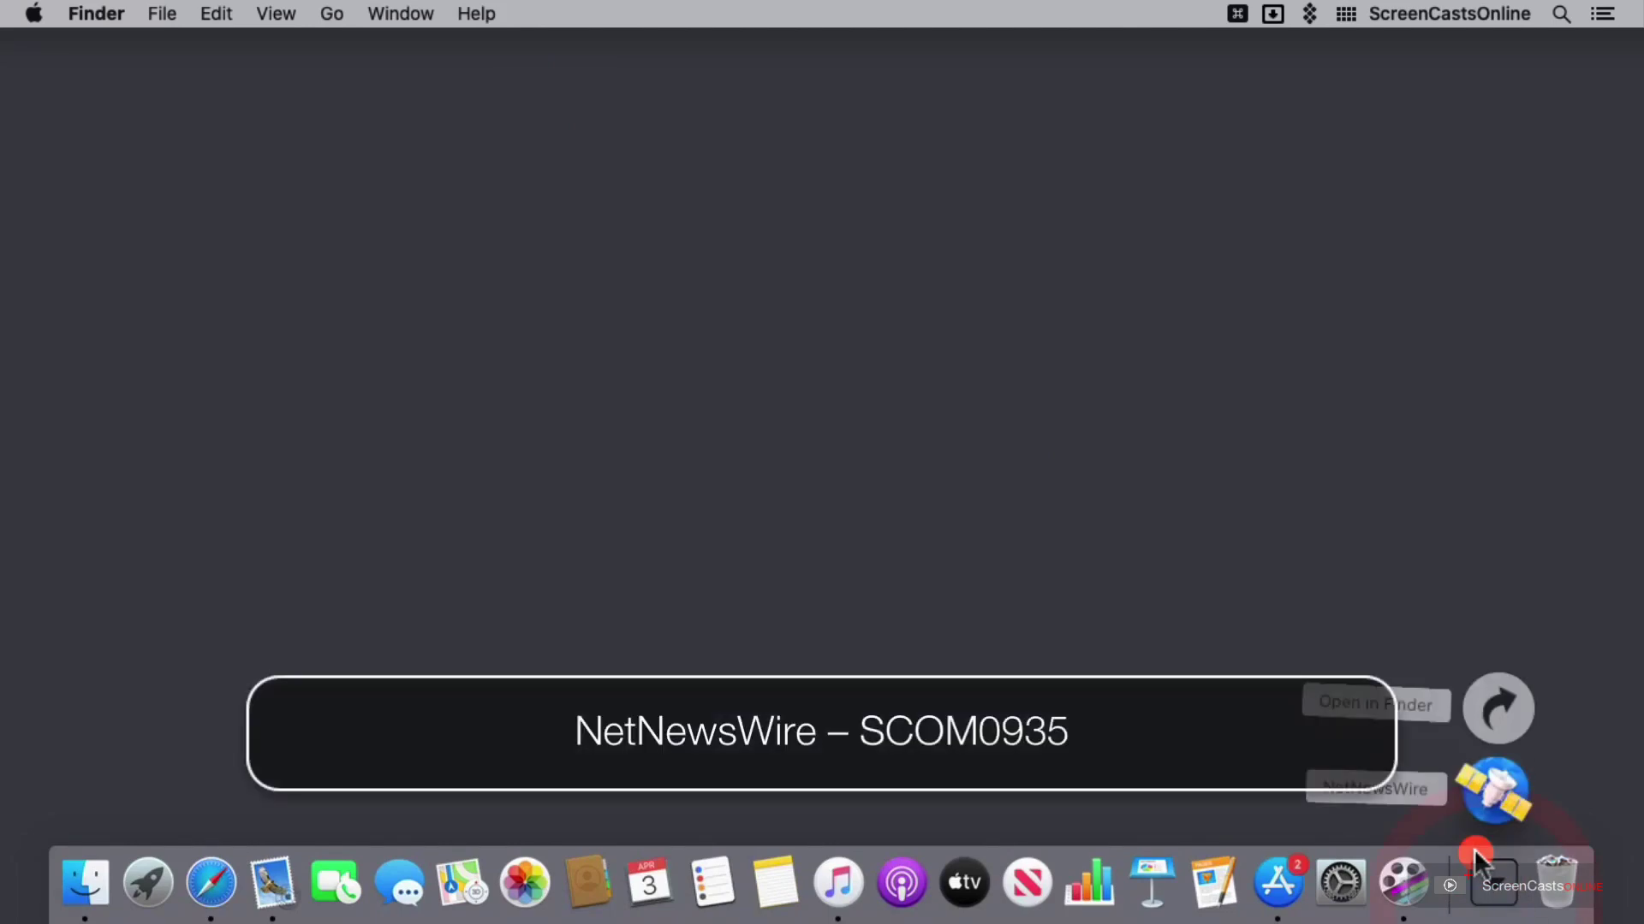
Drop the NetNewsWire app from Downloads onto the Drop Bar and allow Downloads folder access.
left_click_drag(1490, 796, 1282, 135)
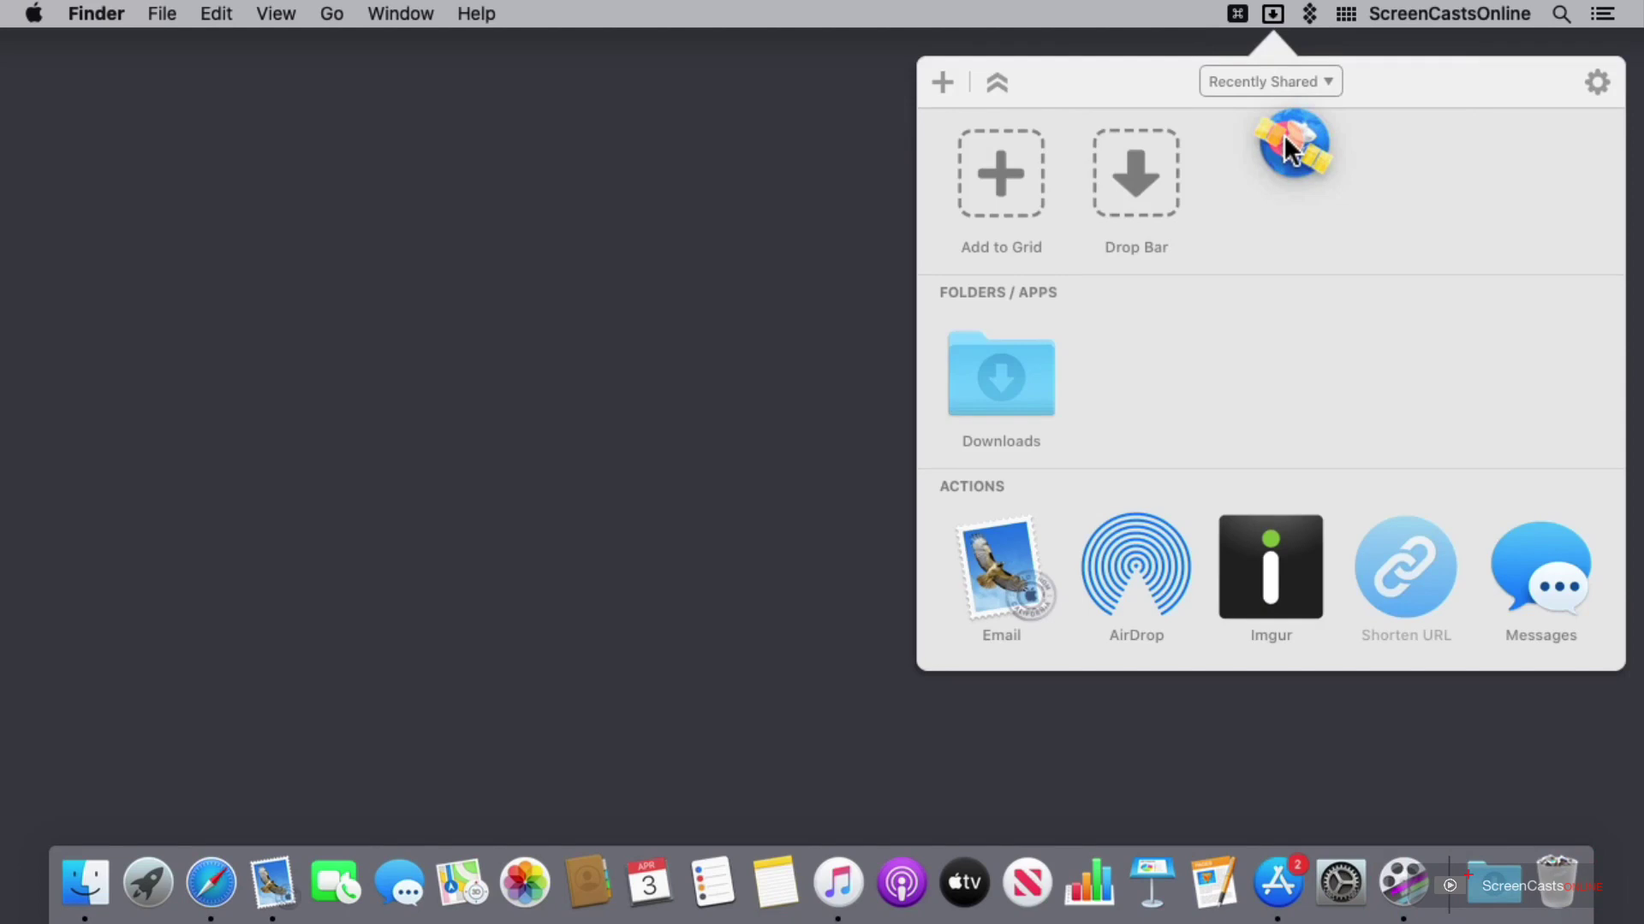
left_click_drag(1282, 135, 1140, 169)
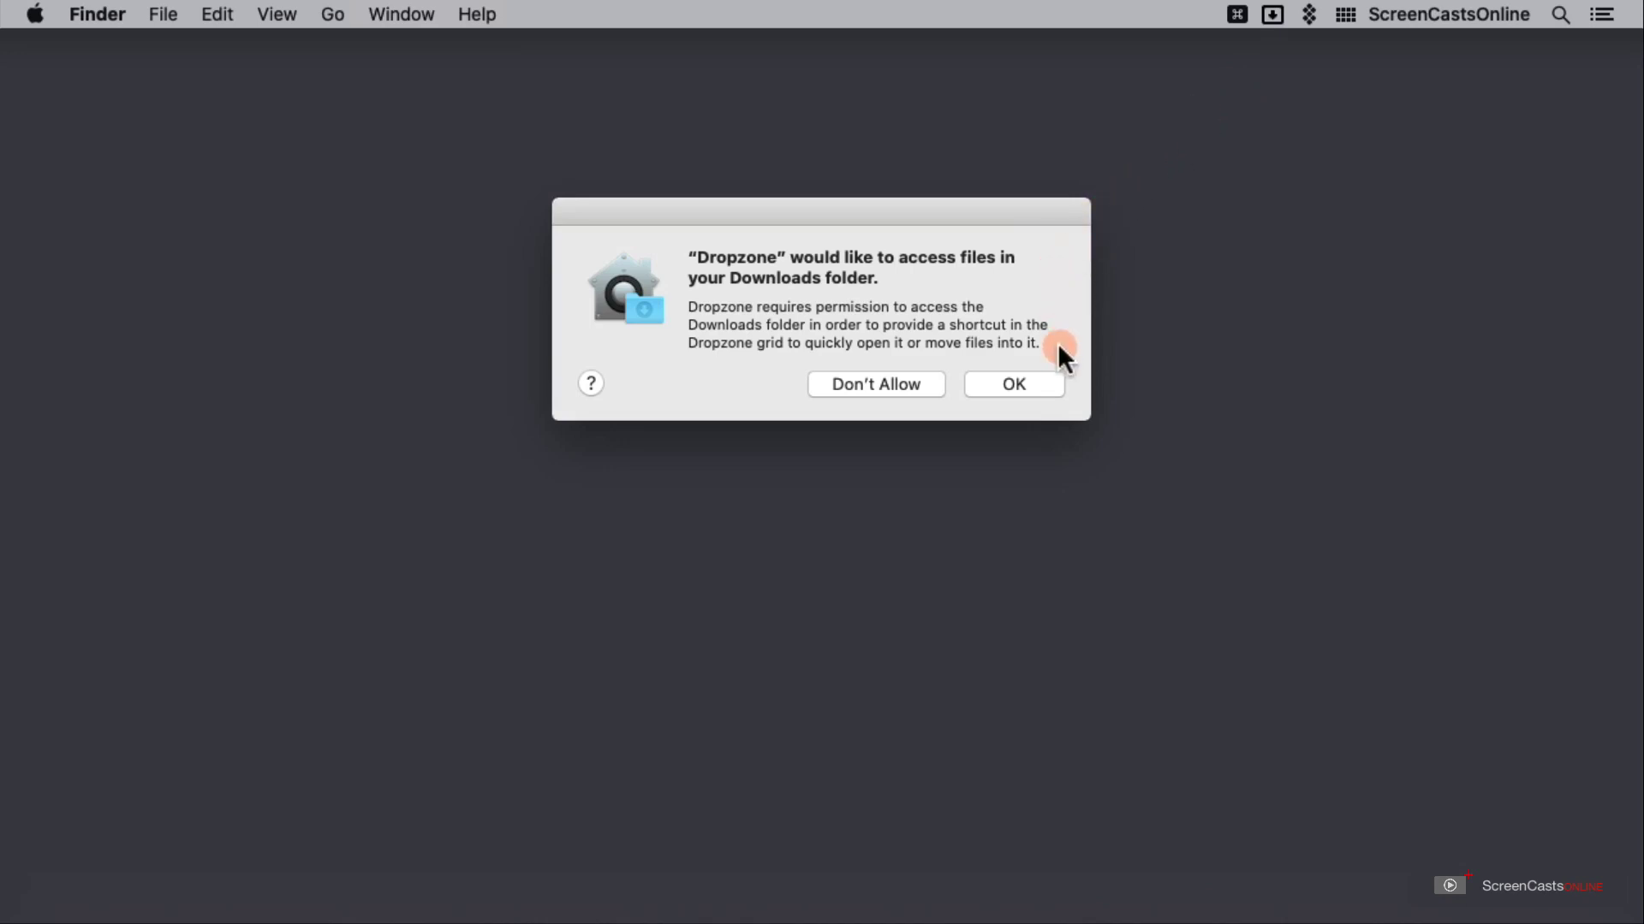
left_click(1043, 377)
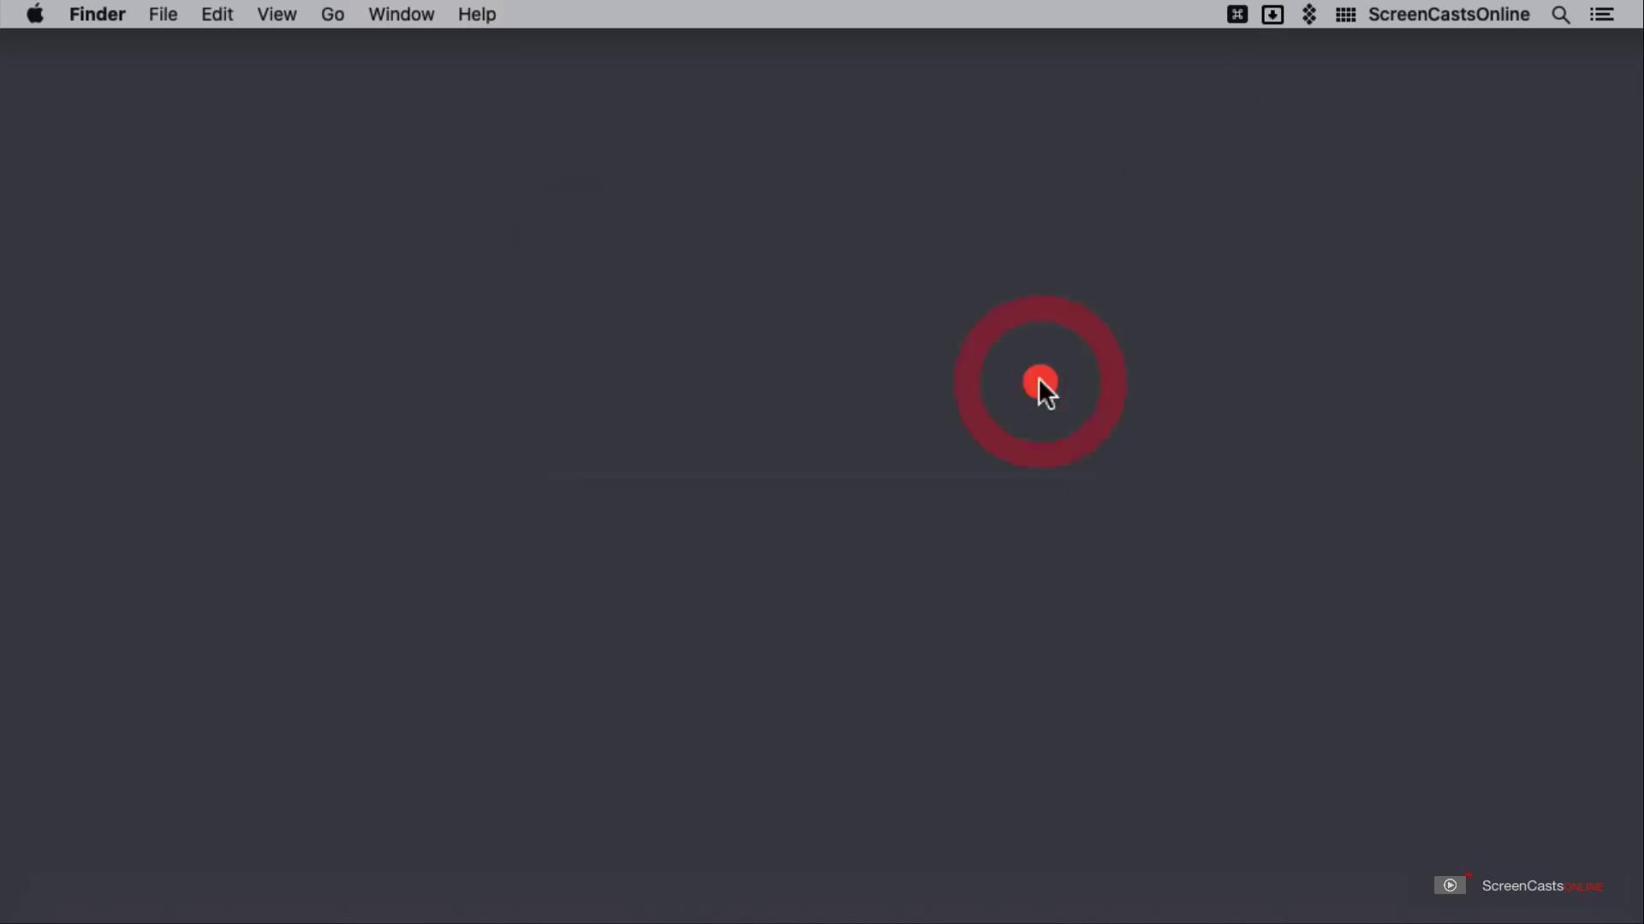
Open the Dropzone grid, glance at the Downloads stack, and open a Finder window from the Dock.
left_click(1269, 17)
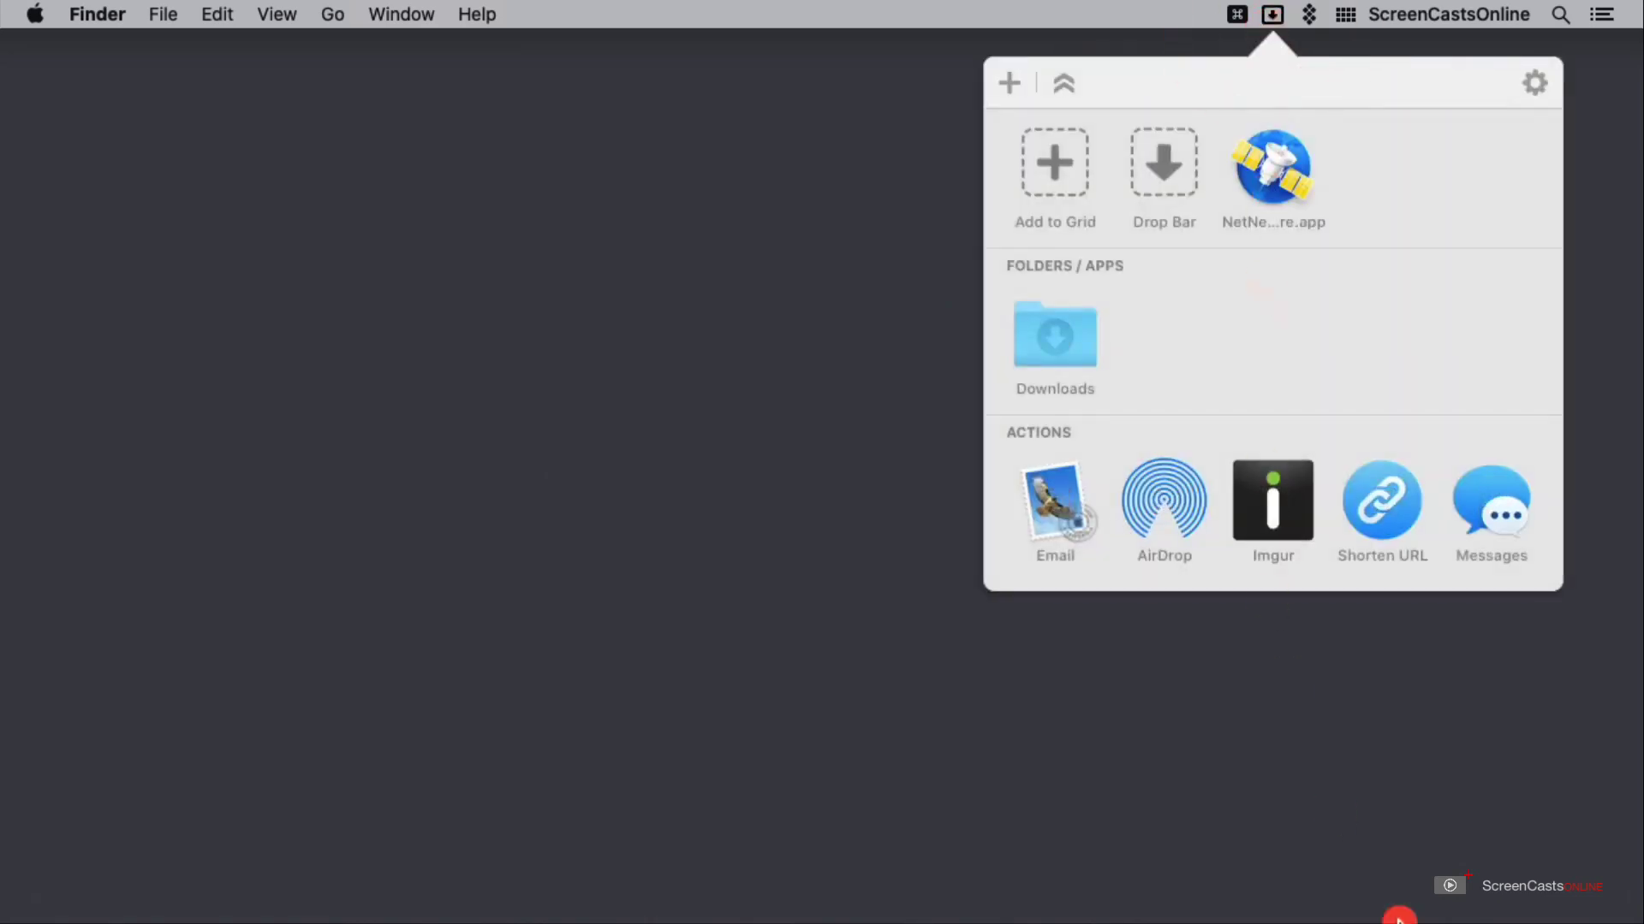
left_click(1507, 895)
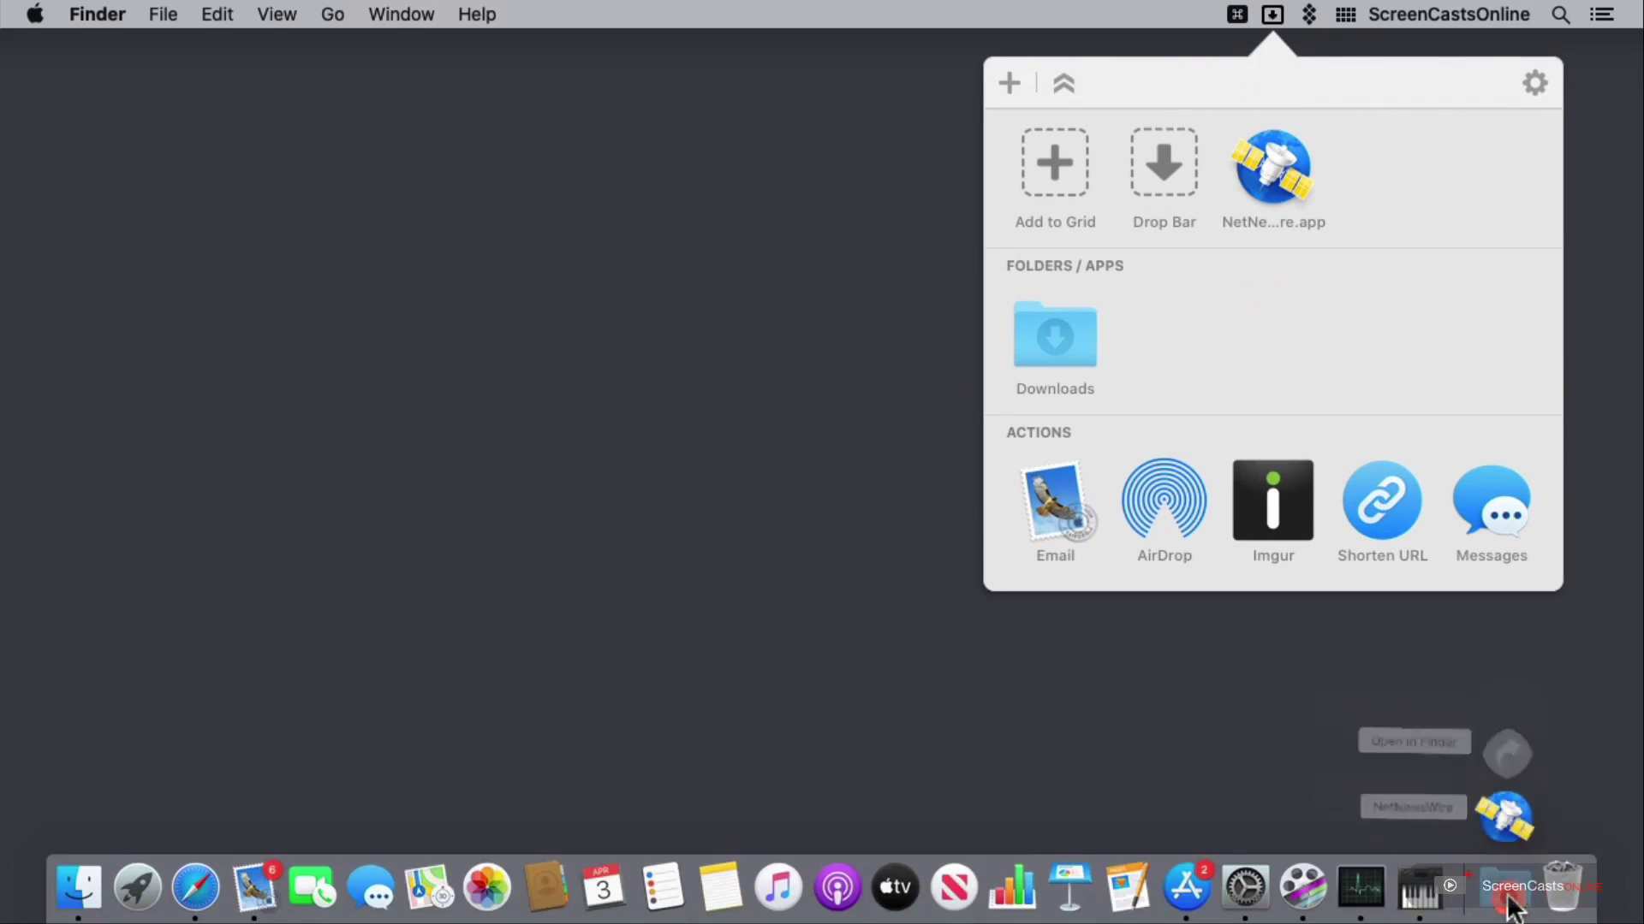
left_click(1348, 325)
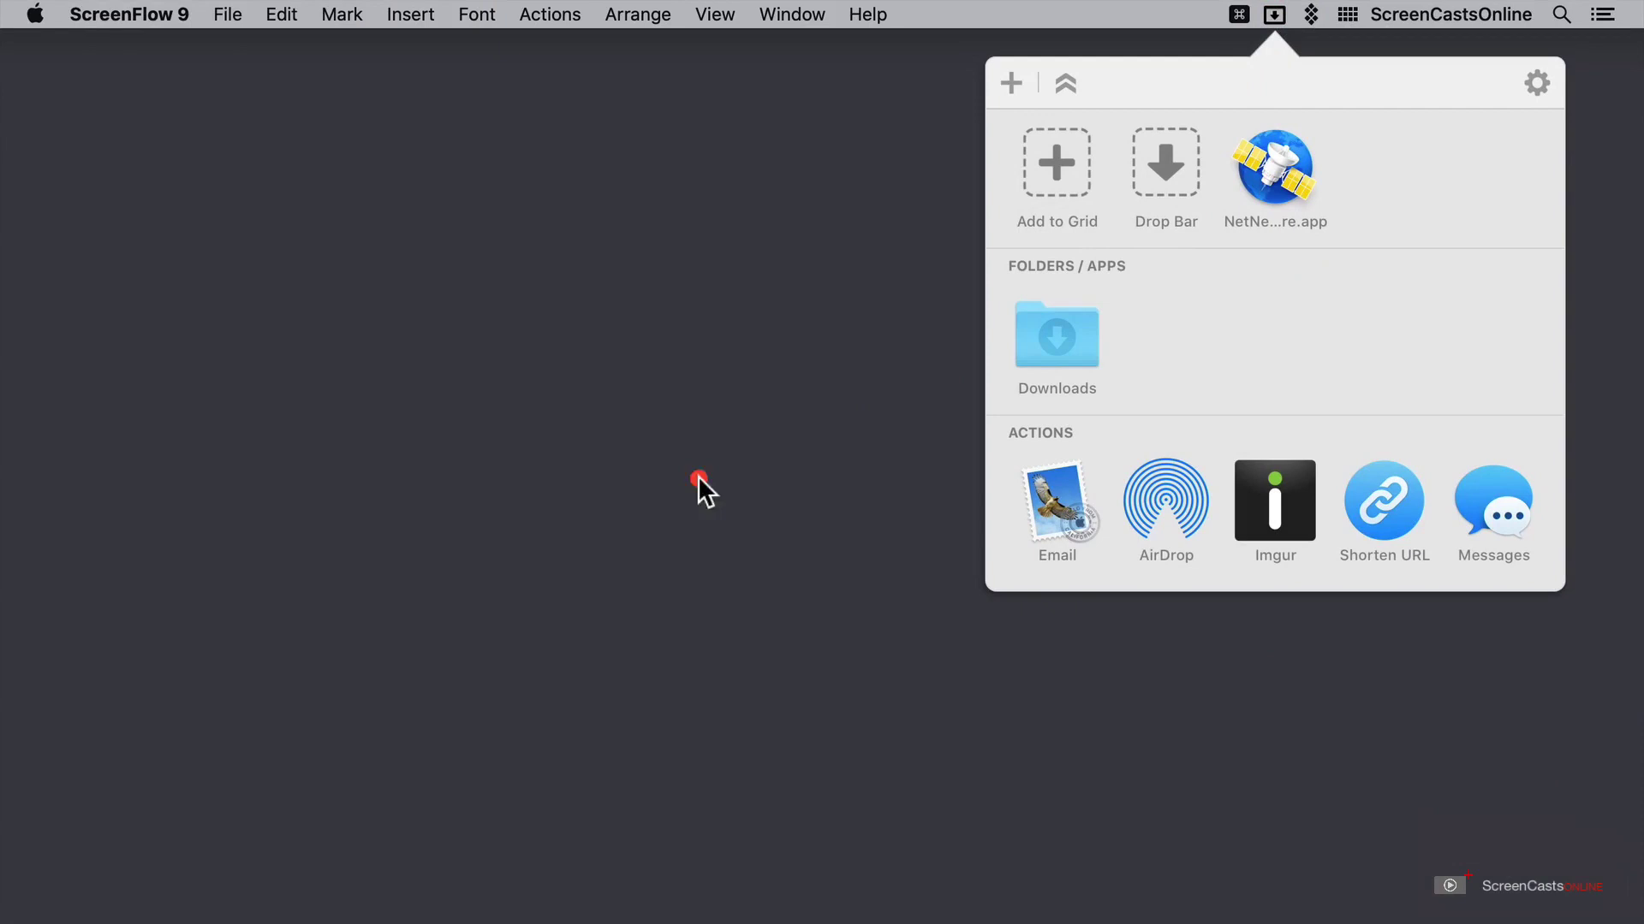
mouse_move(120, 920)
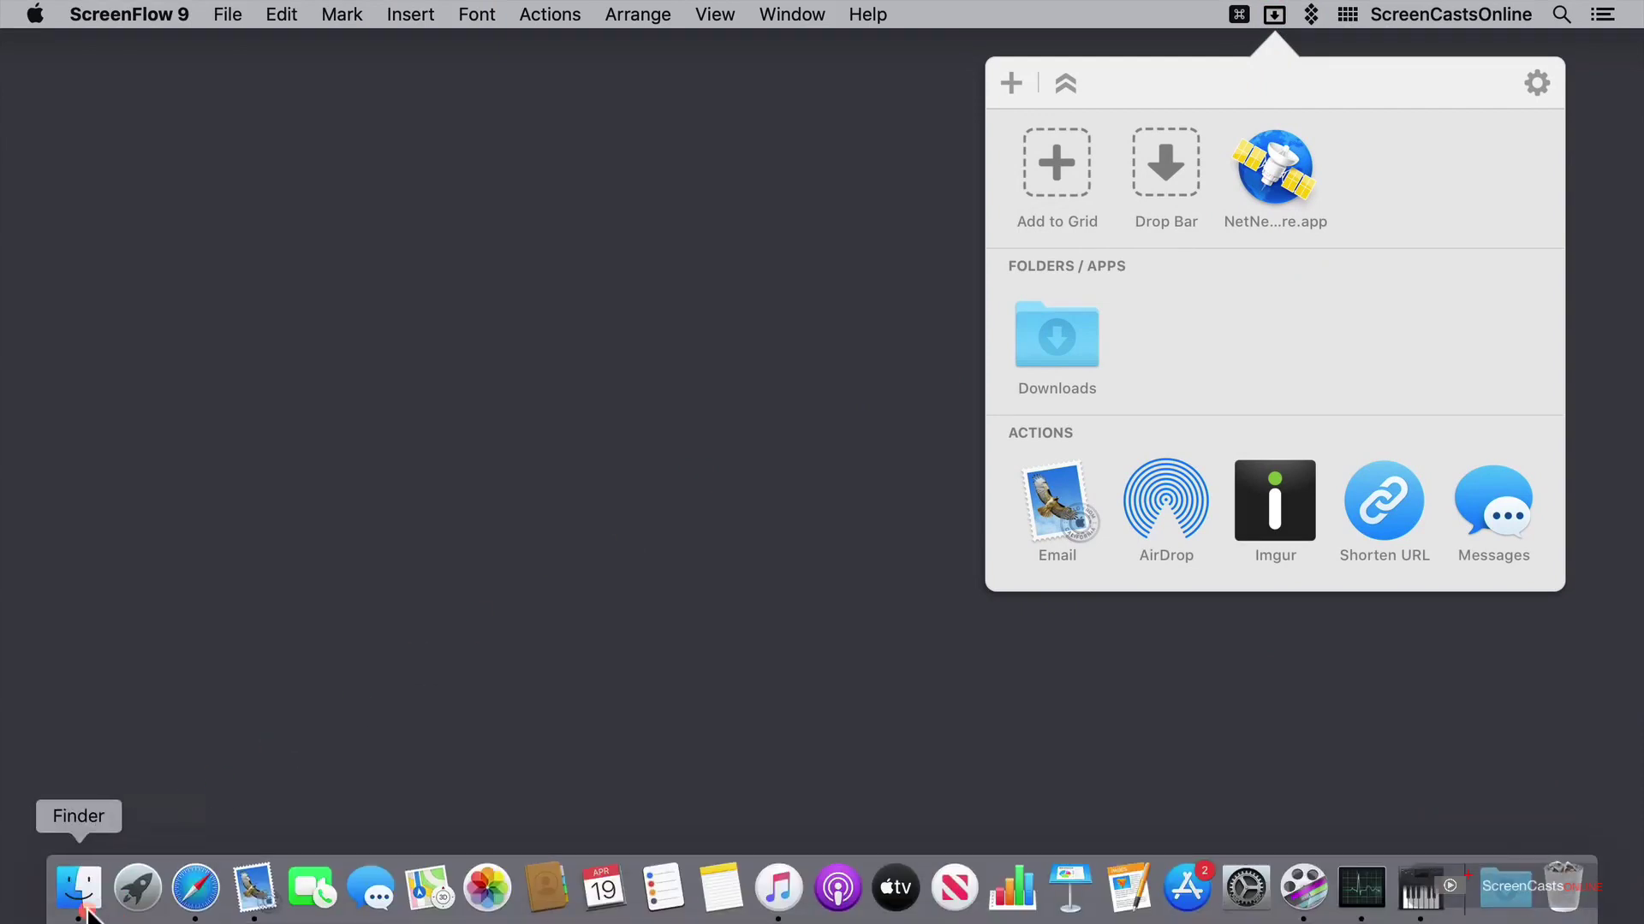
left_click(86, 911)
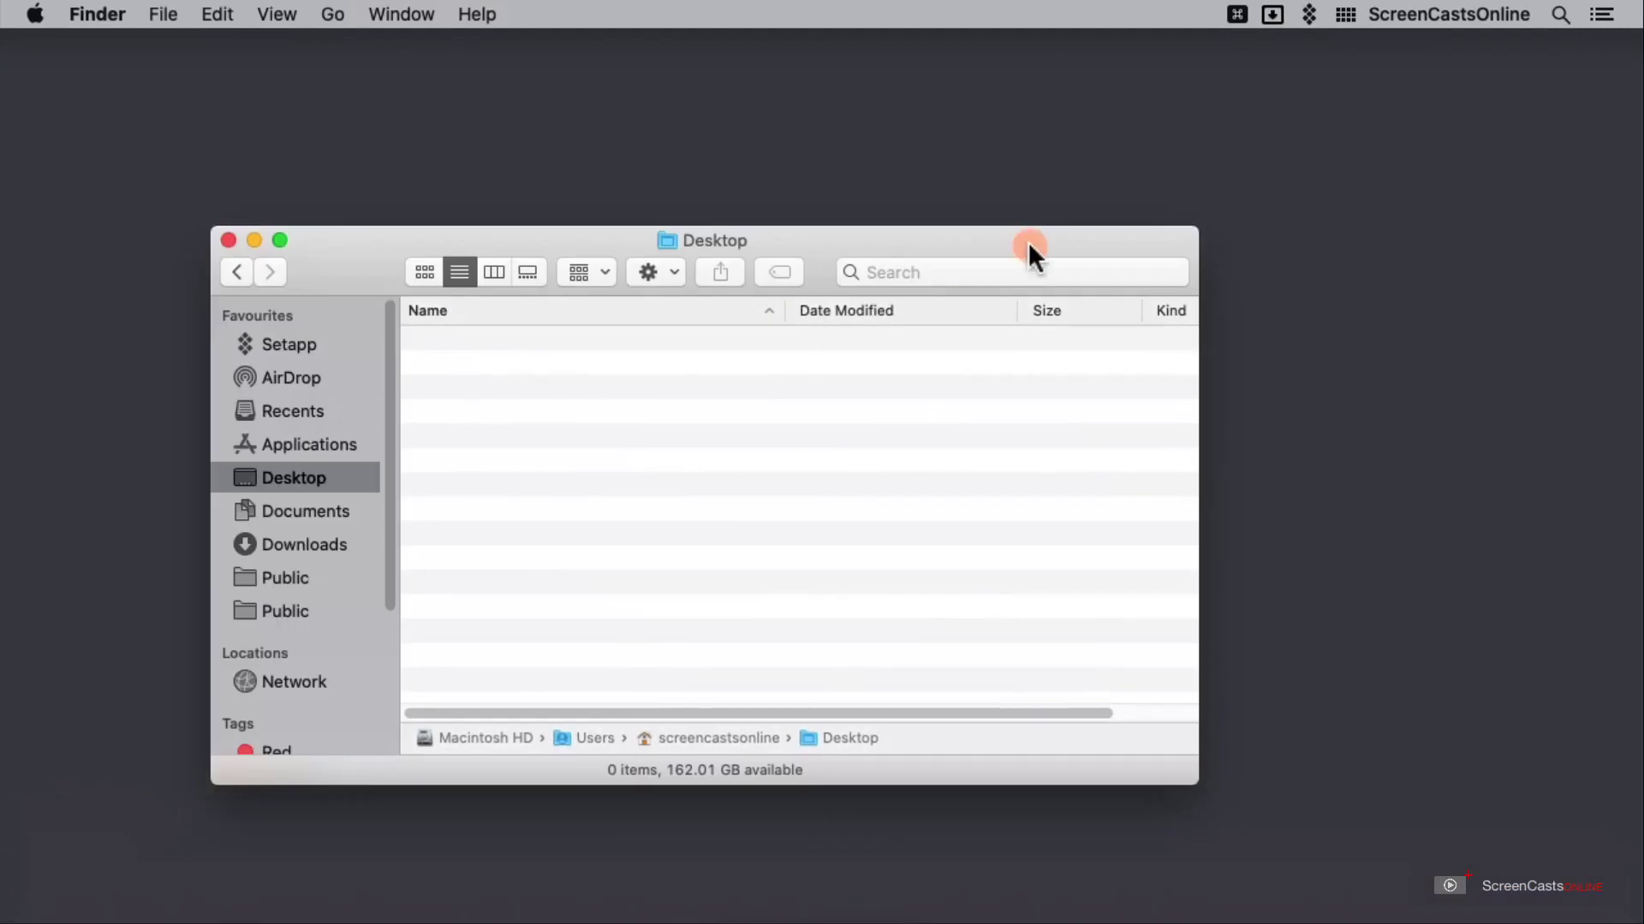
Drag NetNewsWire from the Drop Bar into the Desktop folder window.
left_click(1344, 39)
left_click(1276, 14)
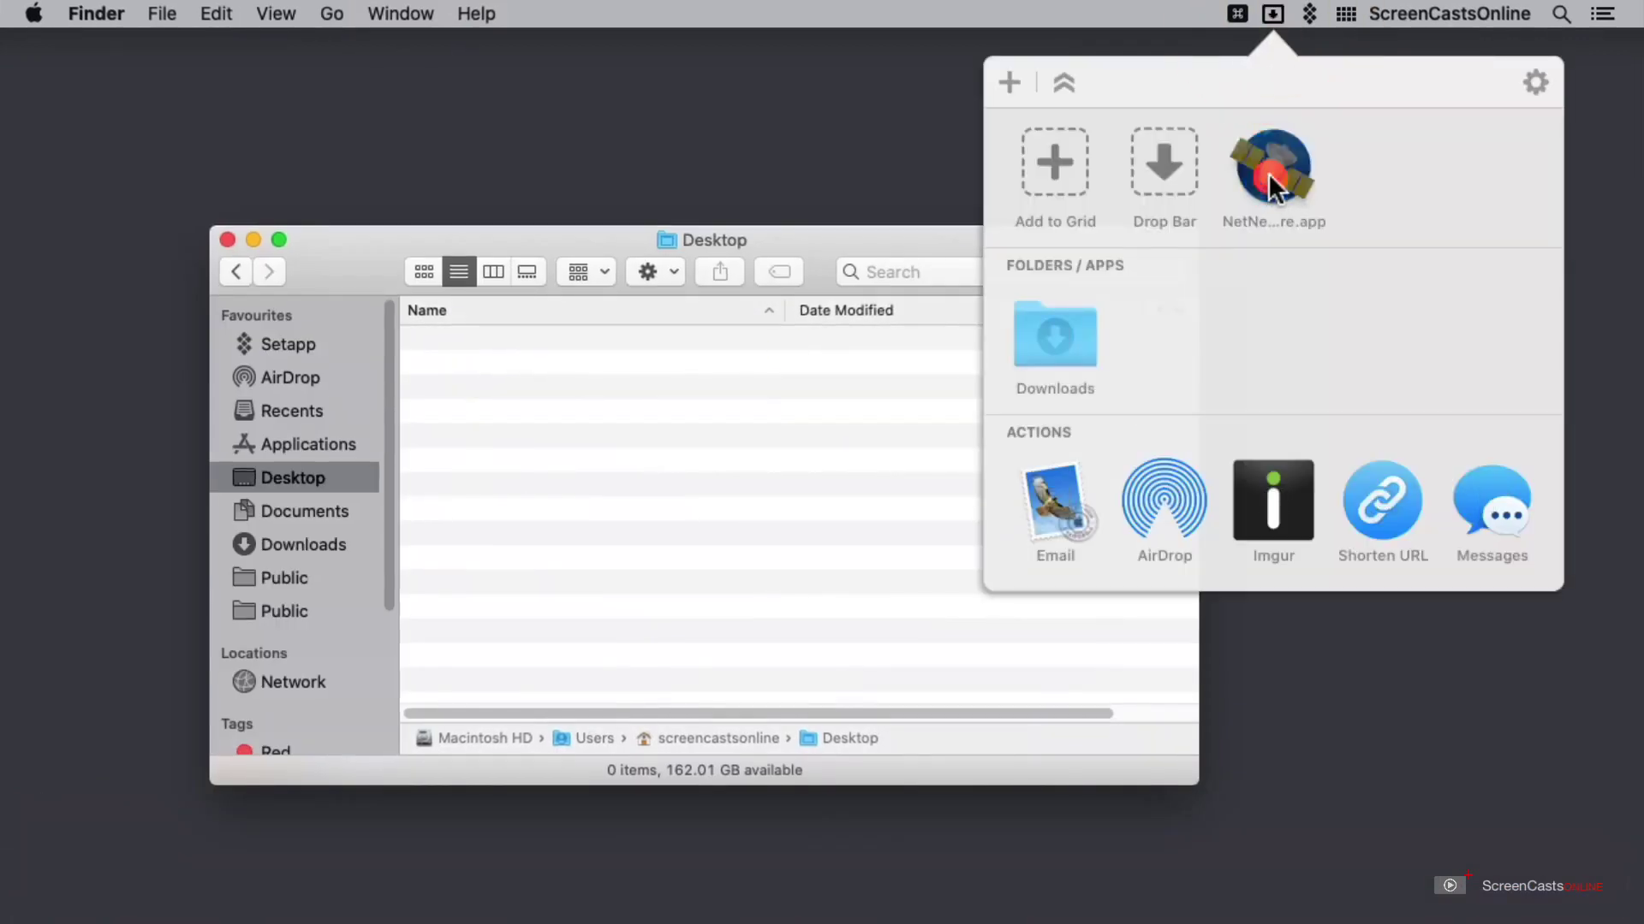
left_click_drag(1267, 175, 570, 510)
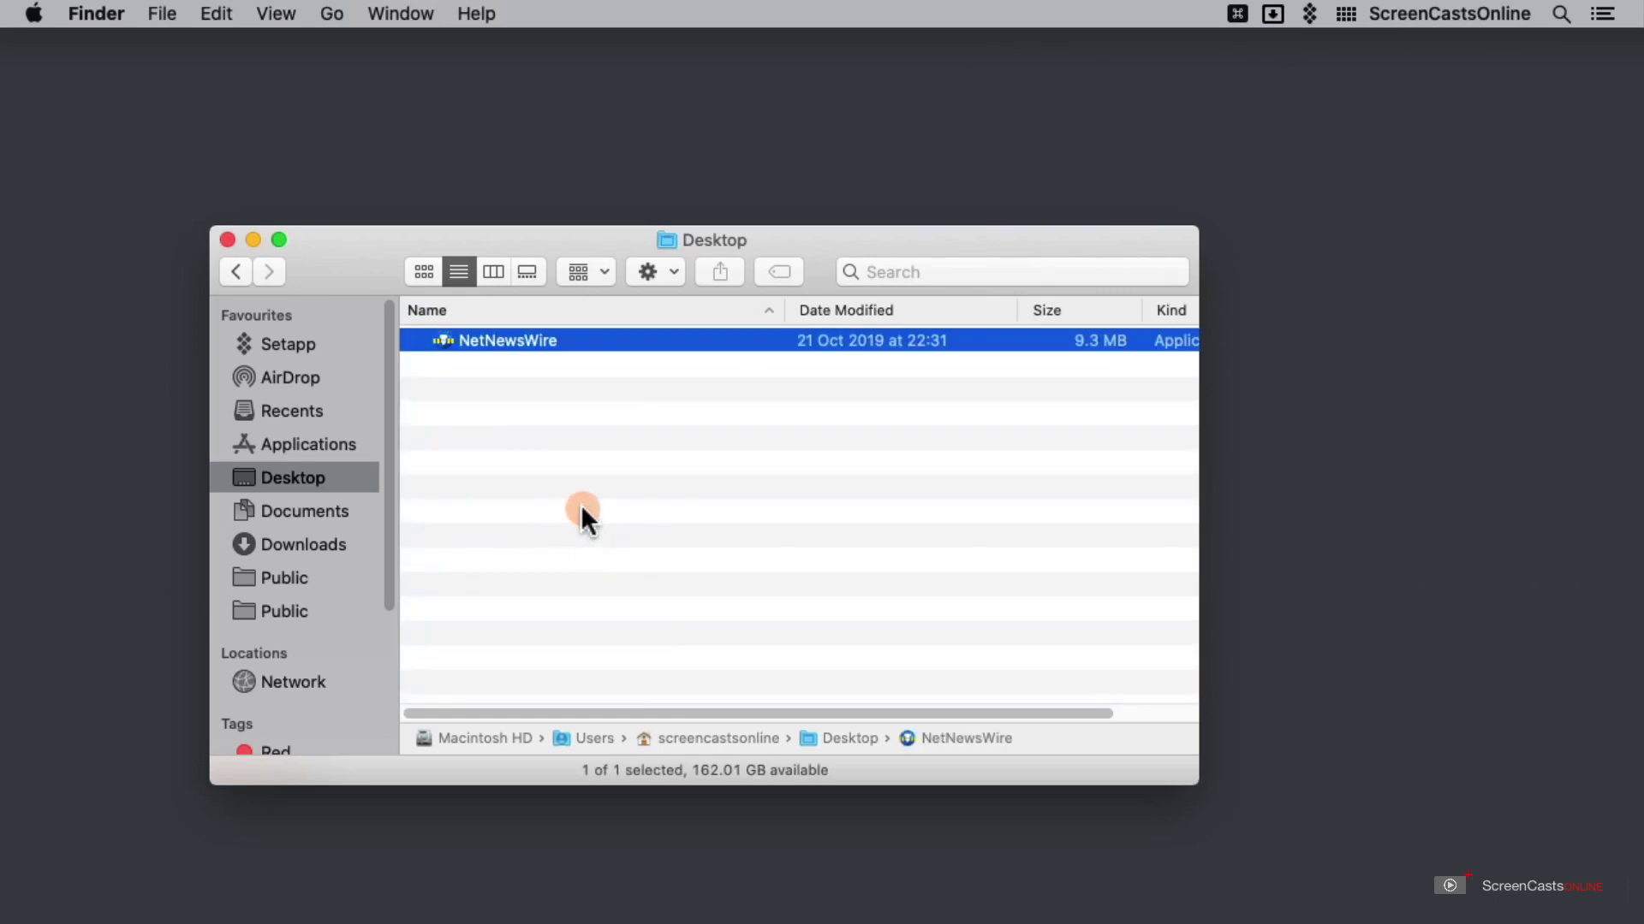
mouse_move(1336, 915)
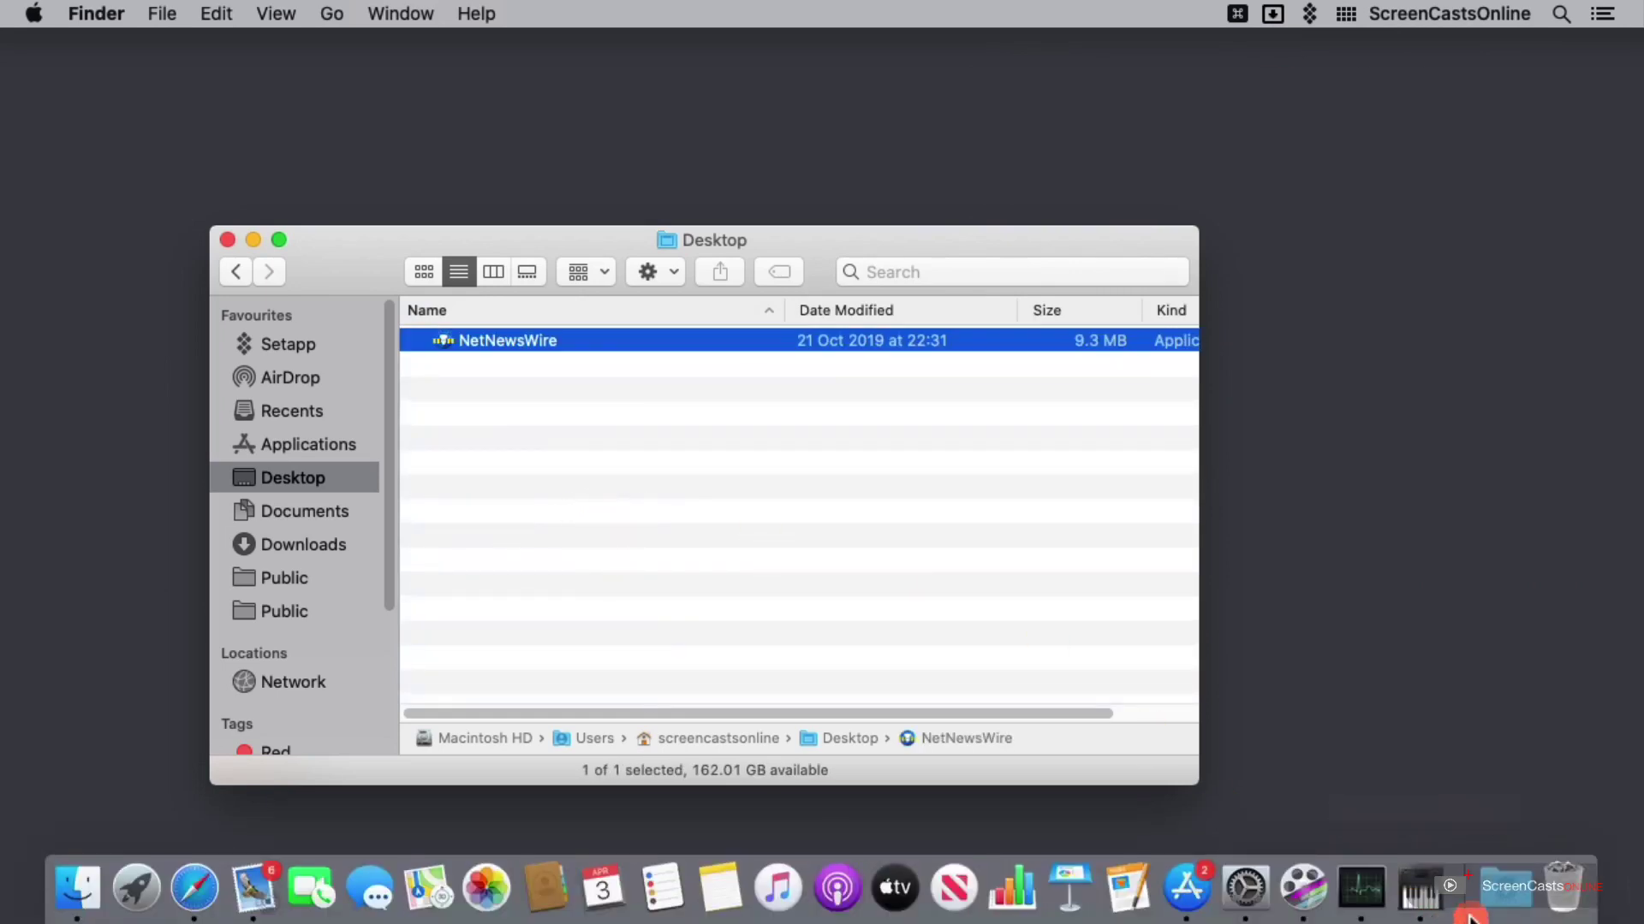
left_click(1500, 899)
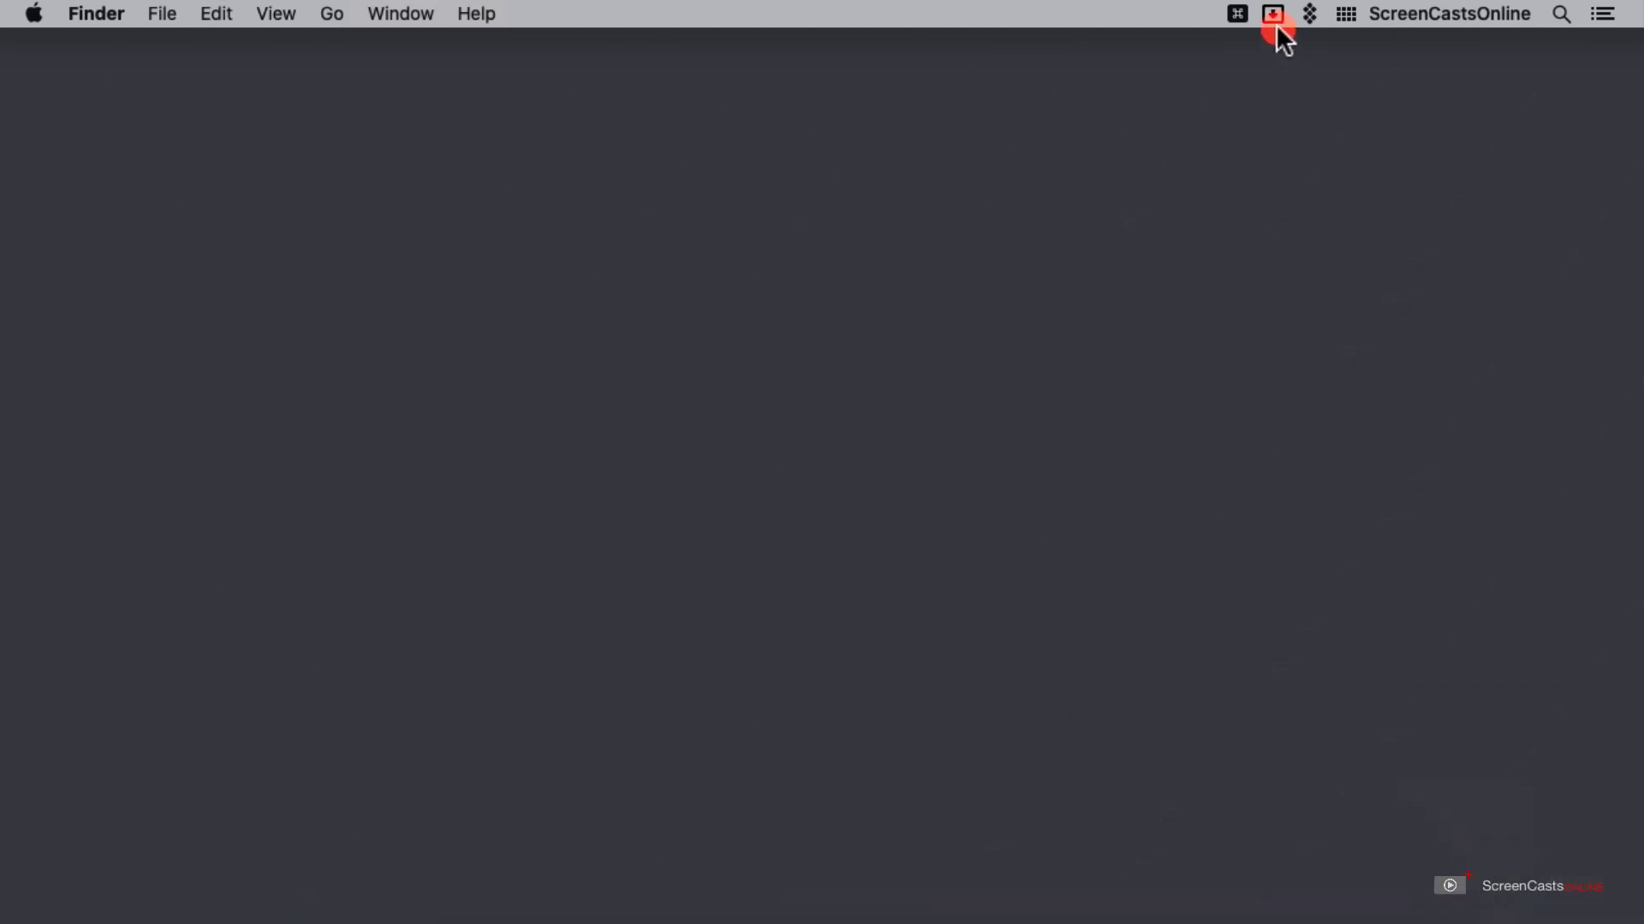
Move NetNewsWire from Downloads to the desktop, close the window, then drop it on Dropzone's Downloads folder.
left_click(1273, 15)
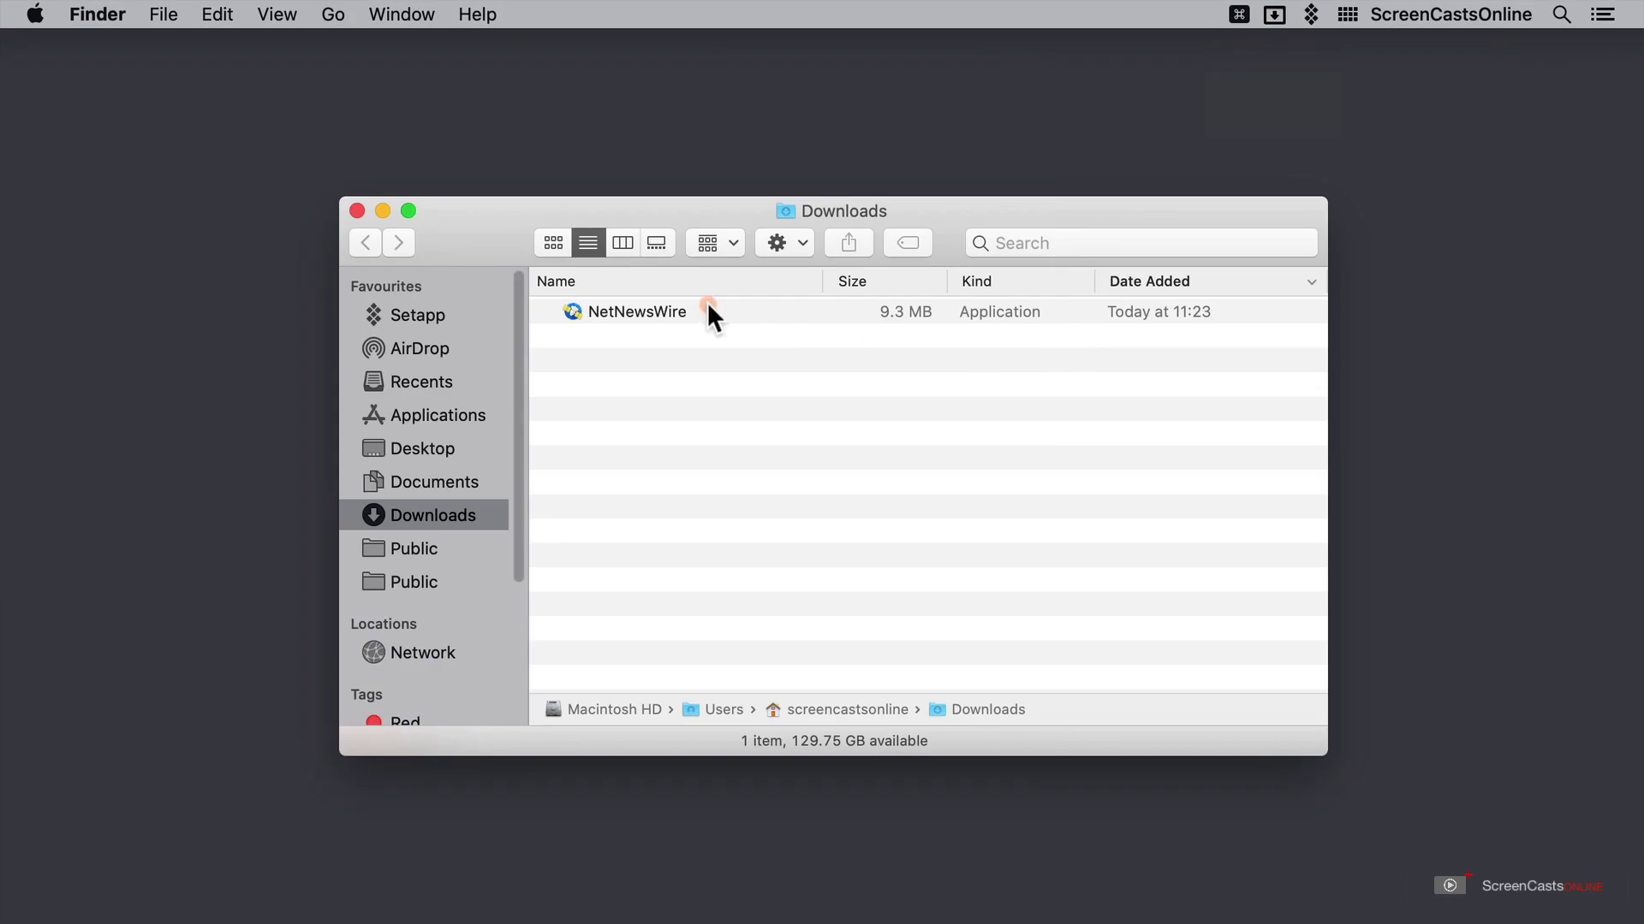
left_click_drag(666, 306, 1552, 144)
left_click(939, 206)
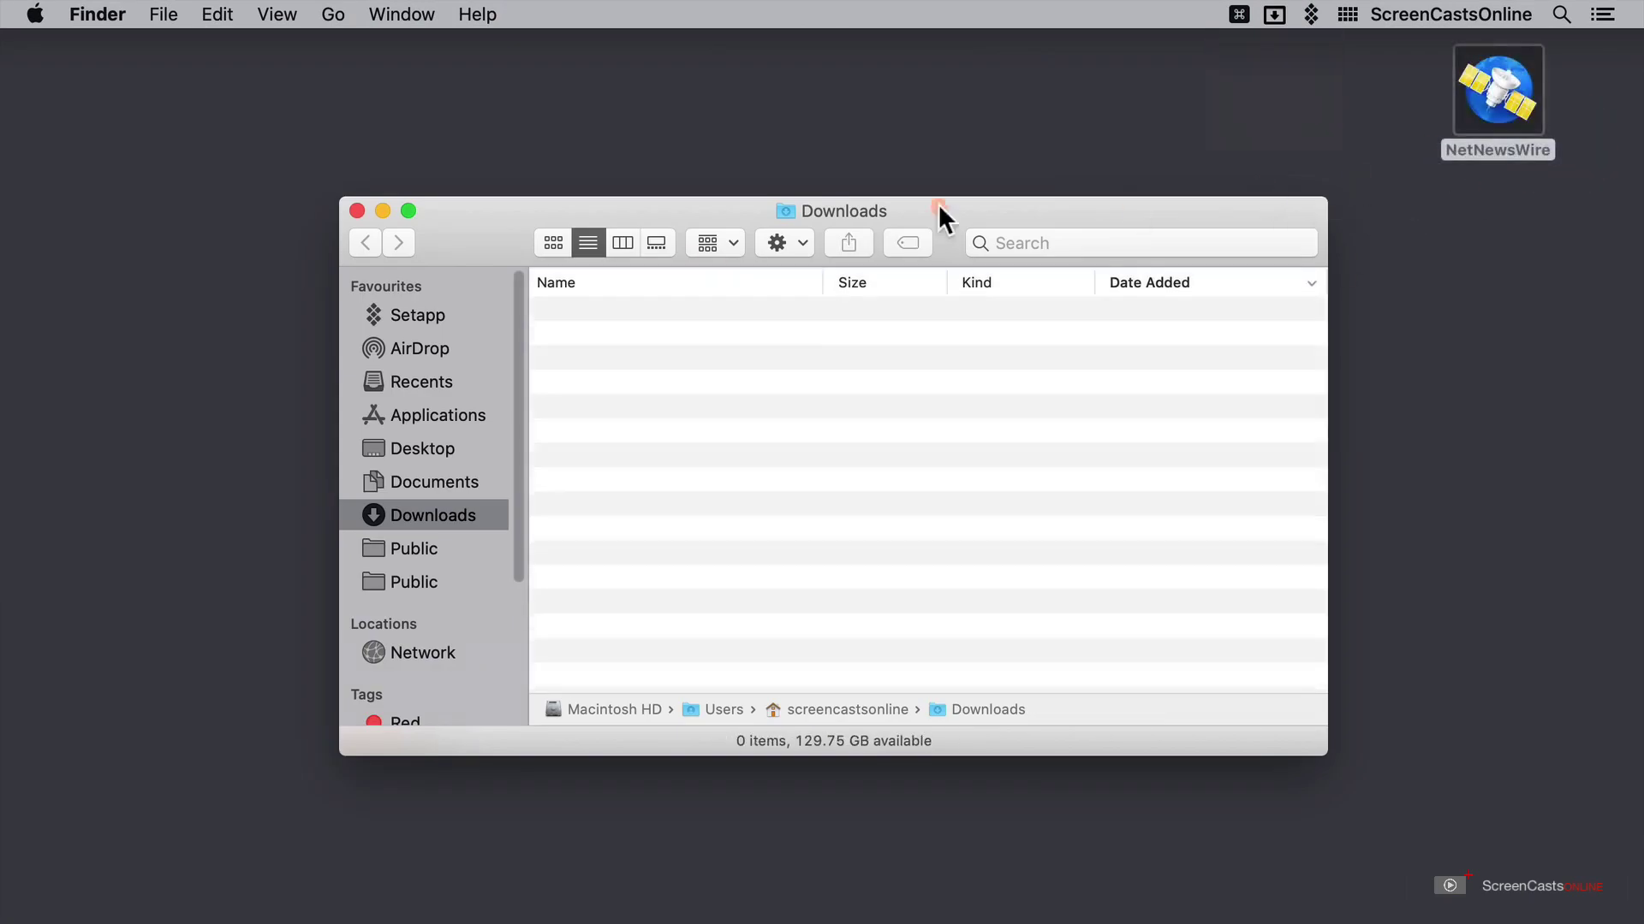
left_click(357, 210)
left_click(1476, 124)
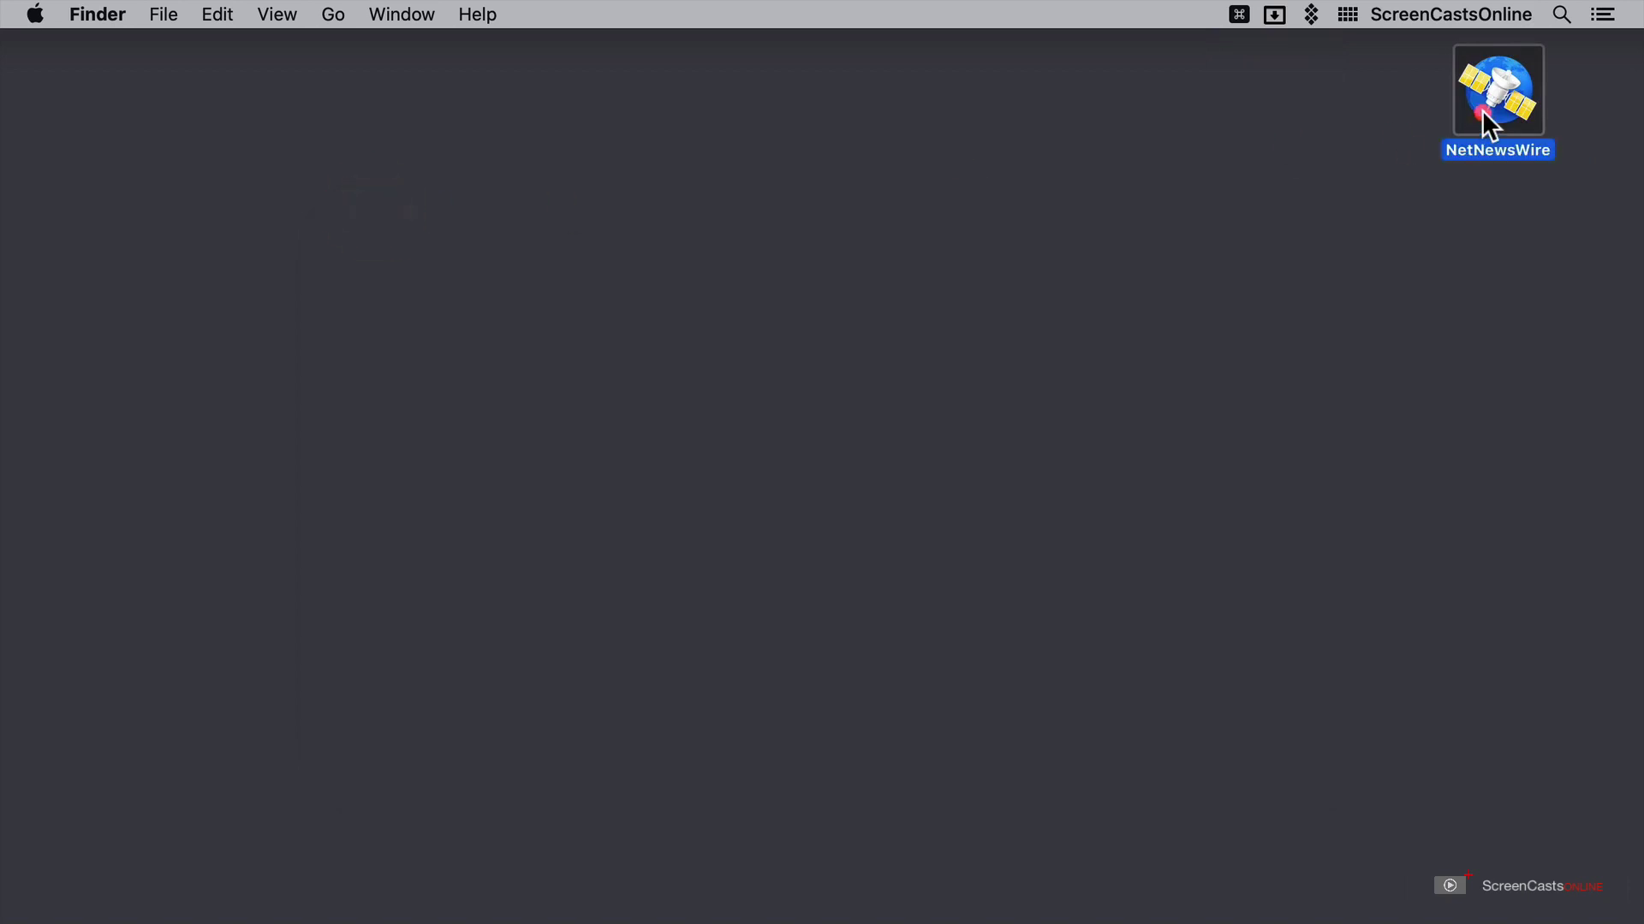
left_click_drag(1482, 110, 1066, 355)
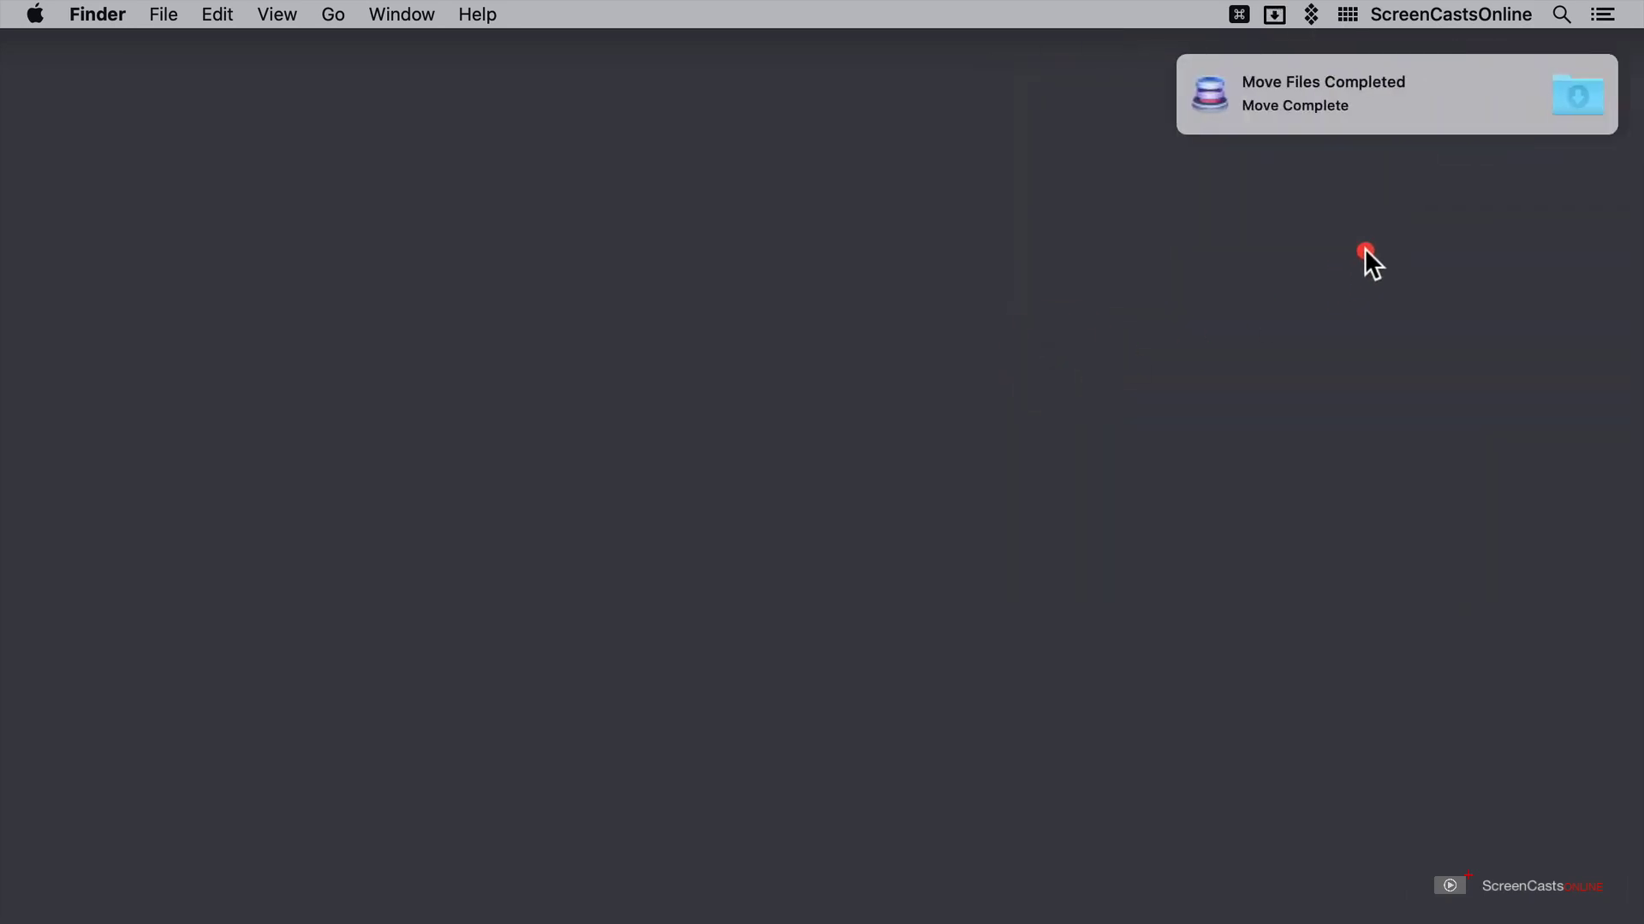
Check the Downloads stack for NetNewsWire, then reopen the Dropzone grid with its Messages action.
mouse_move(1445, 920)
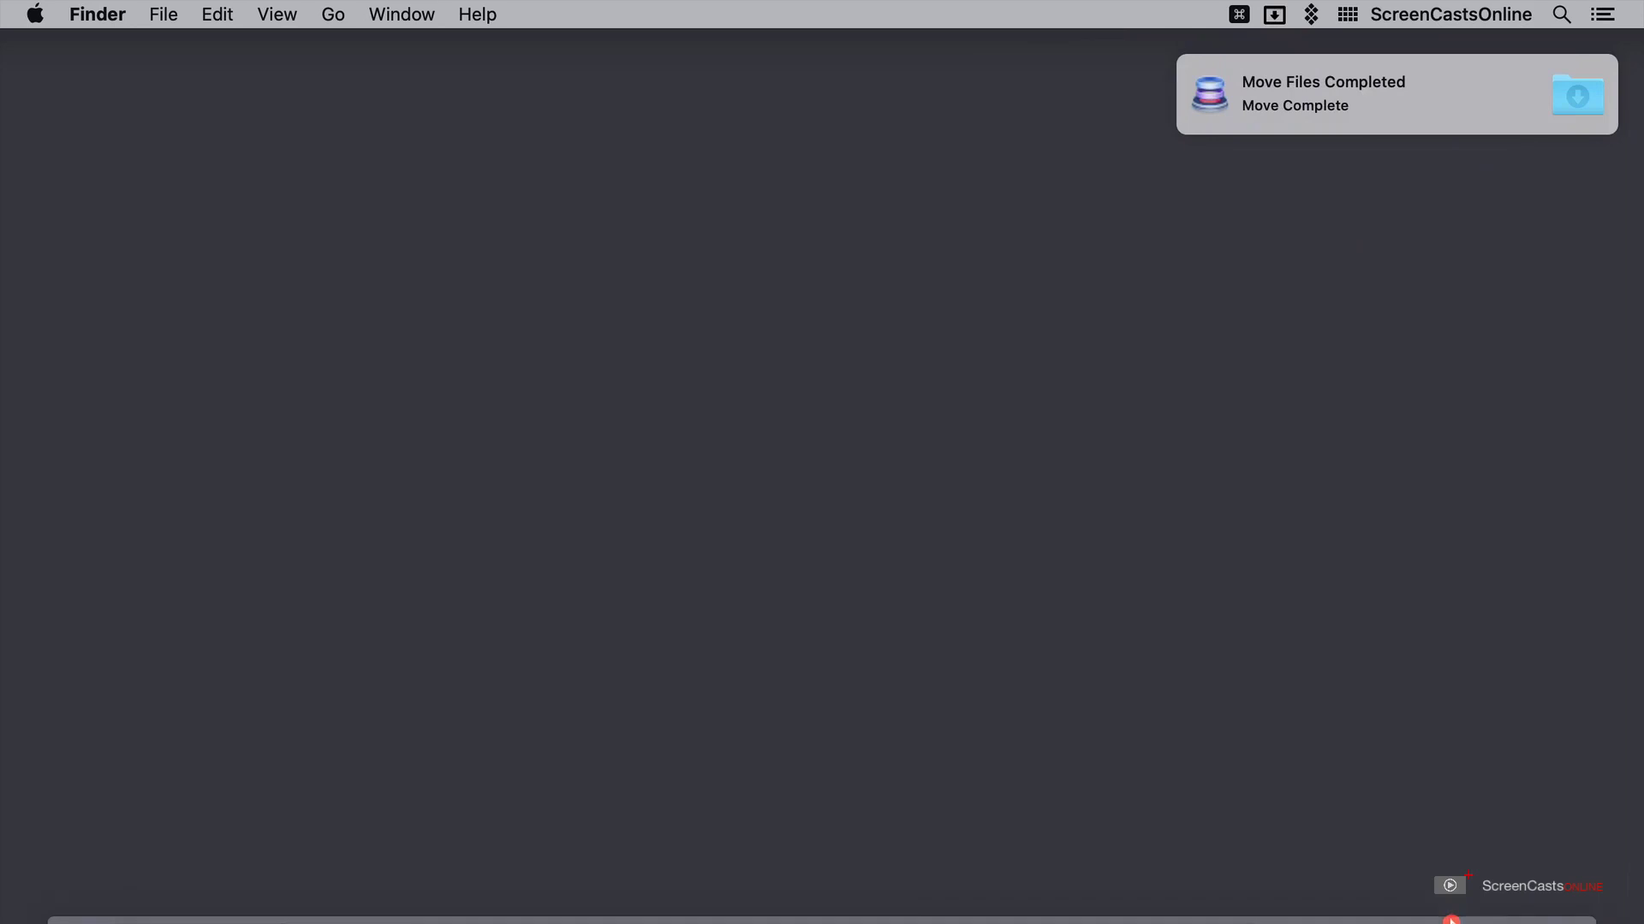
left_click(1490, 905)
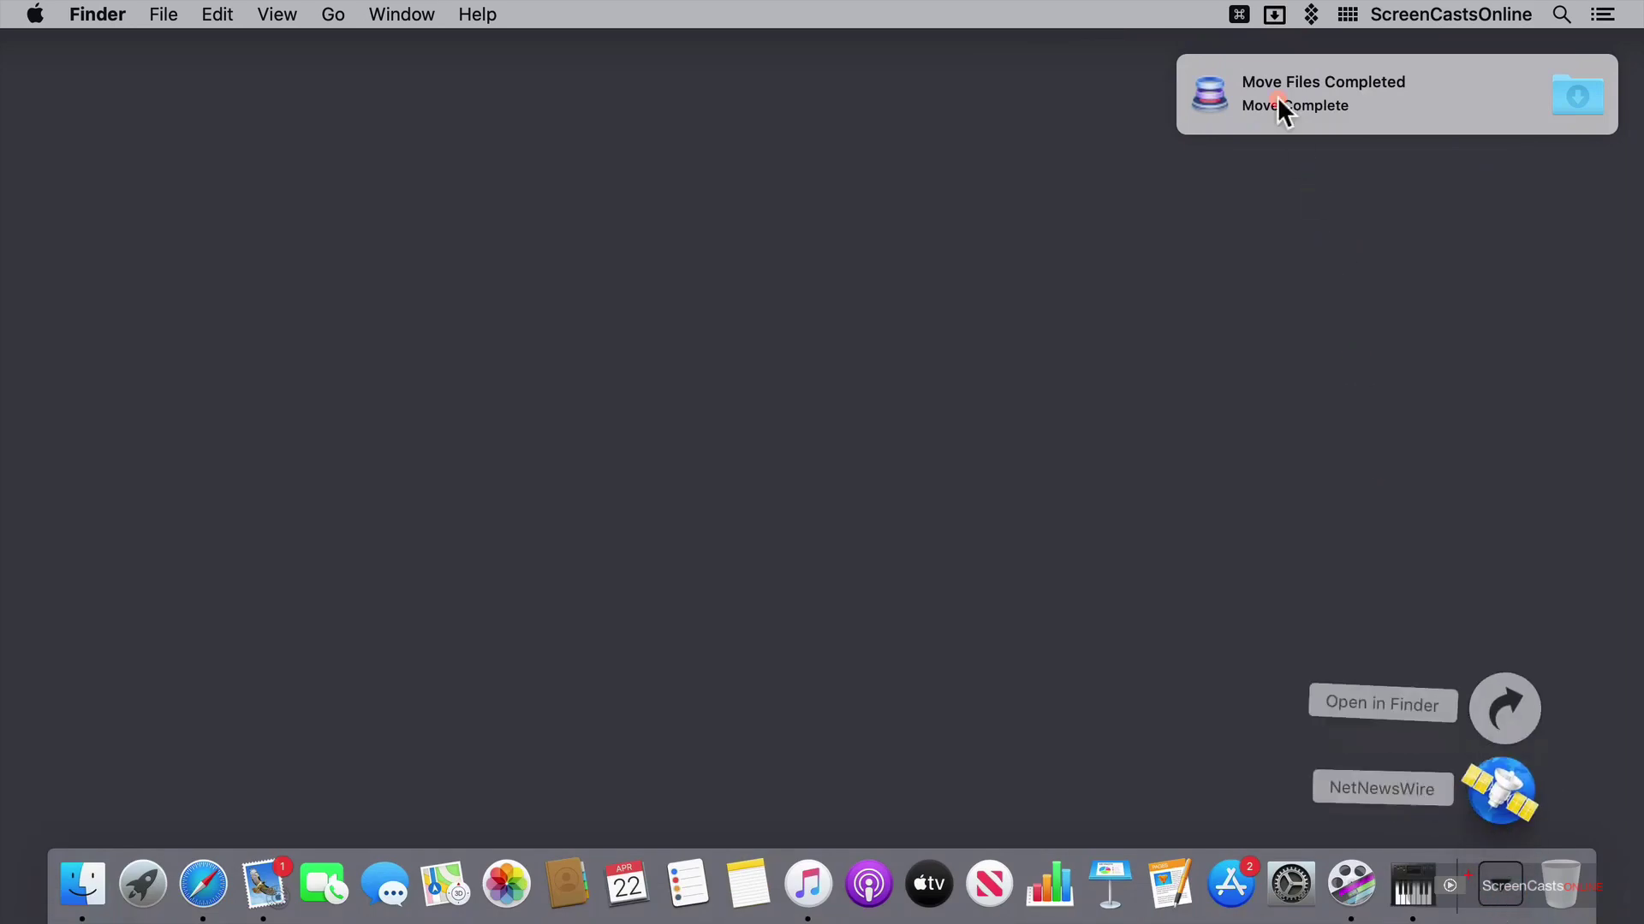
left_click(1264, 21)
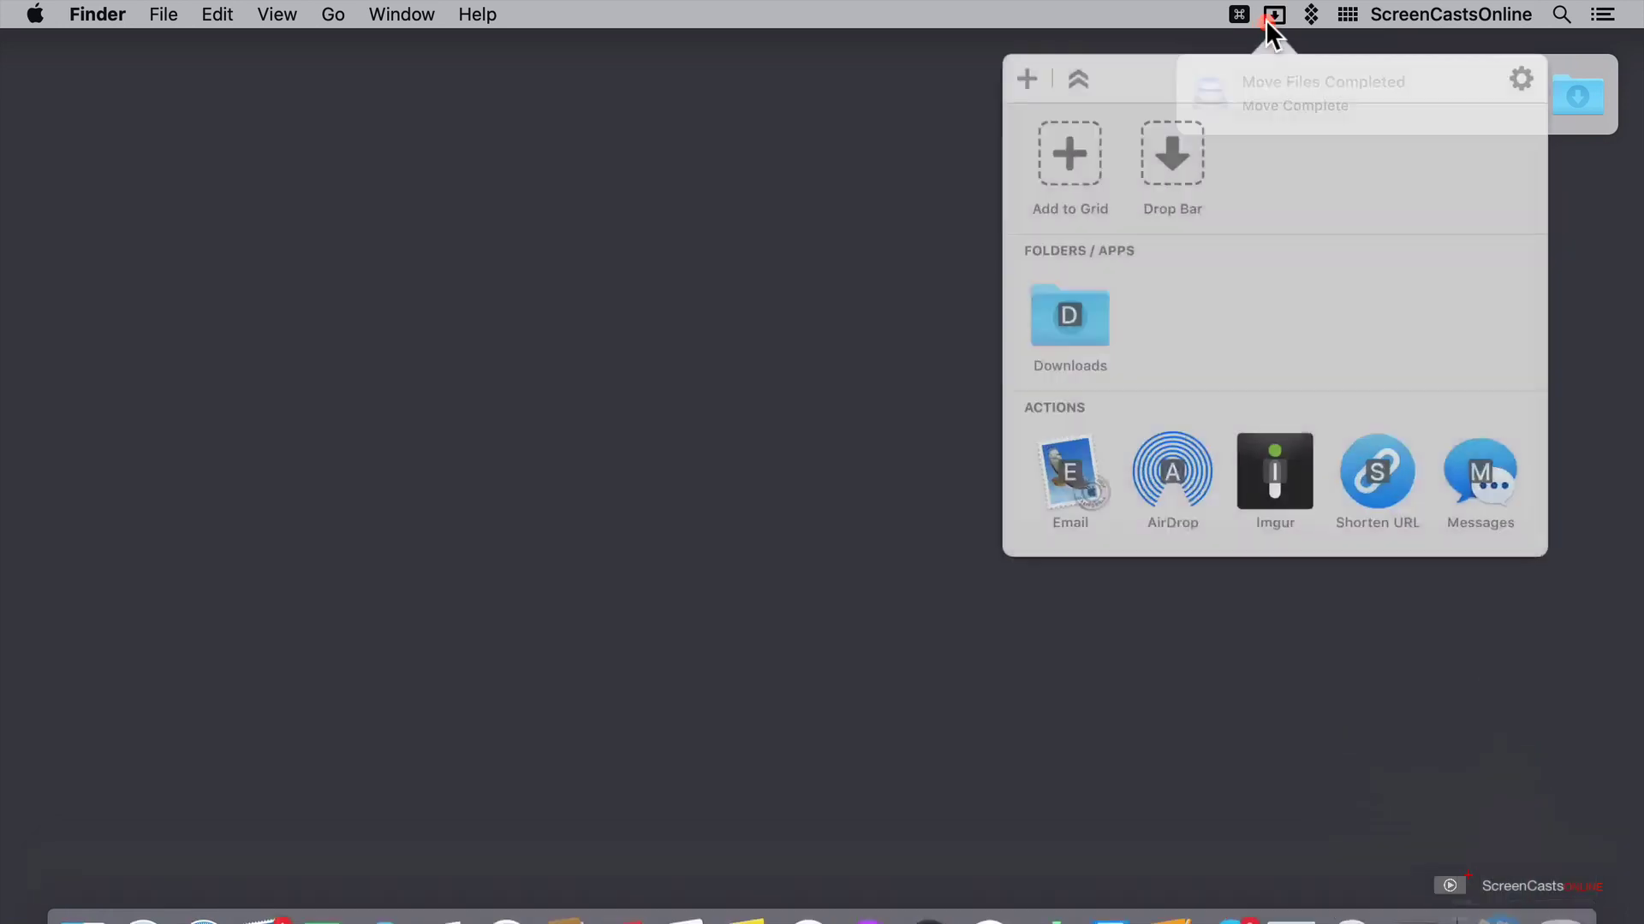